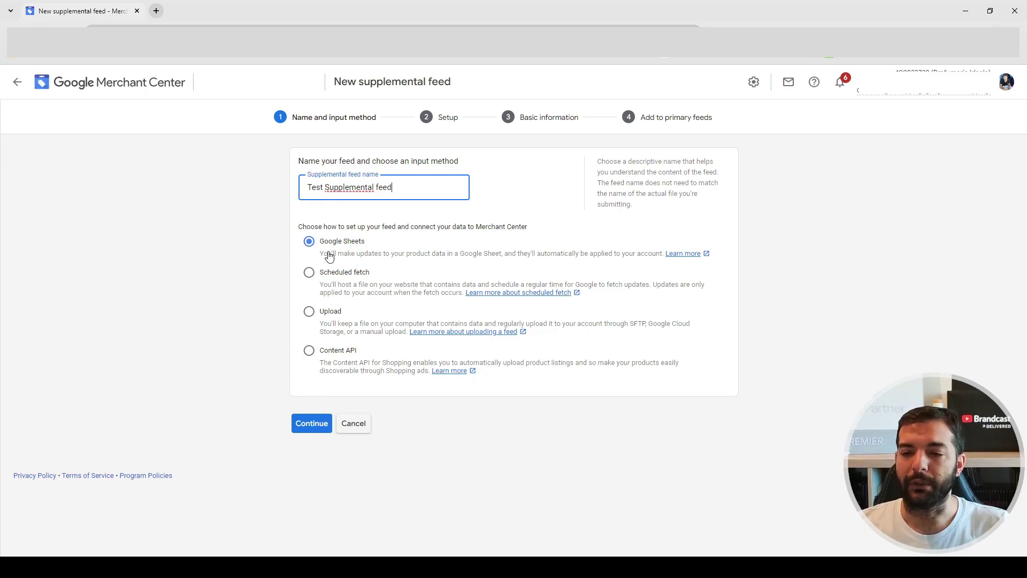
# Proceed with Google Sheets as the input method, generating a new template spreadsheet with a daily upload schedule at 4:00 AM
pyautogui.click(303, 423)
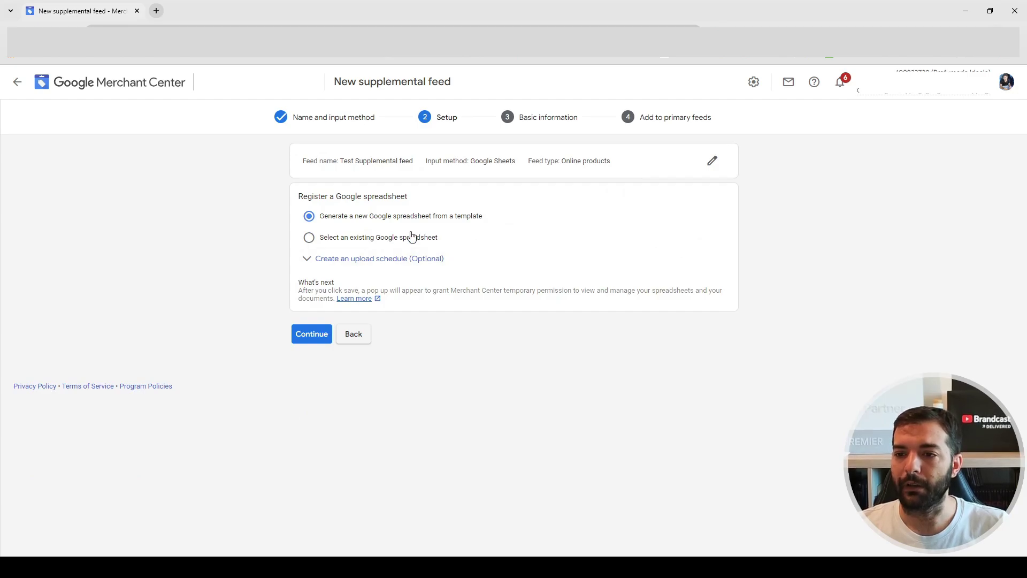
pyautogui.click(307, 261)
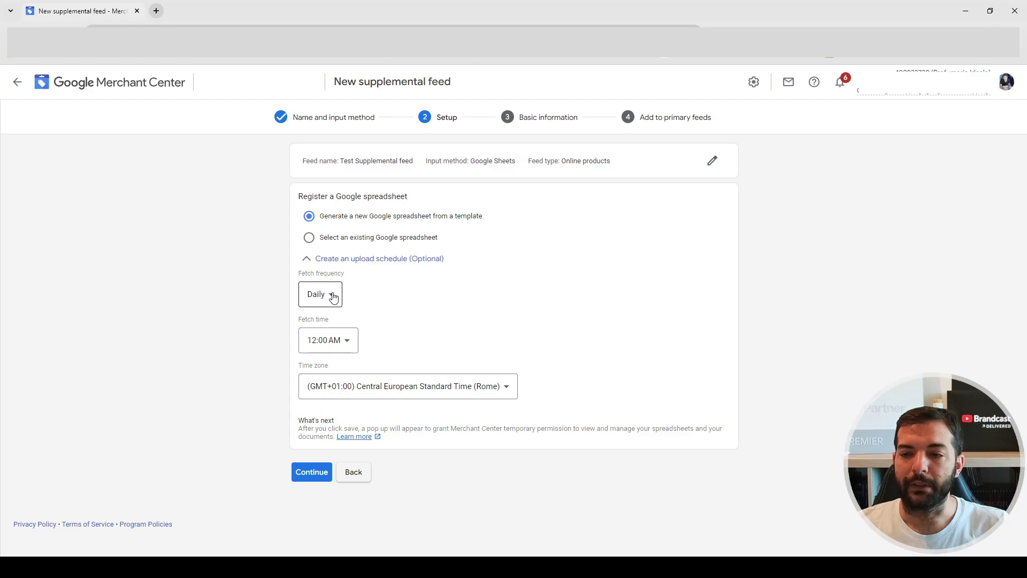
pyautogui.click(335, 340)
pyautogui.scroll(-2, 344, 414)
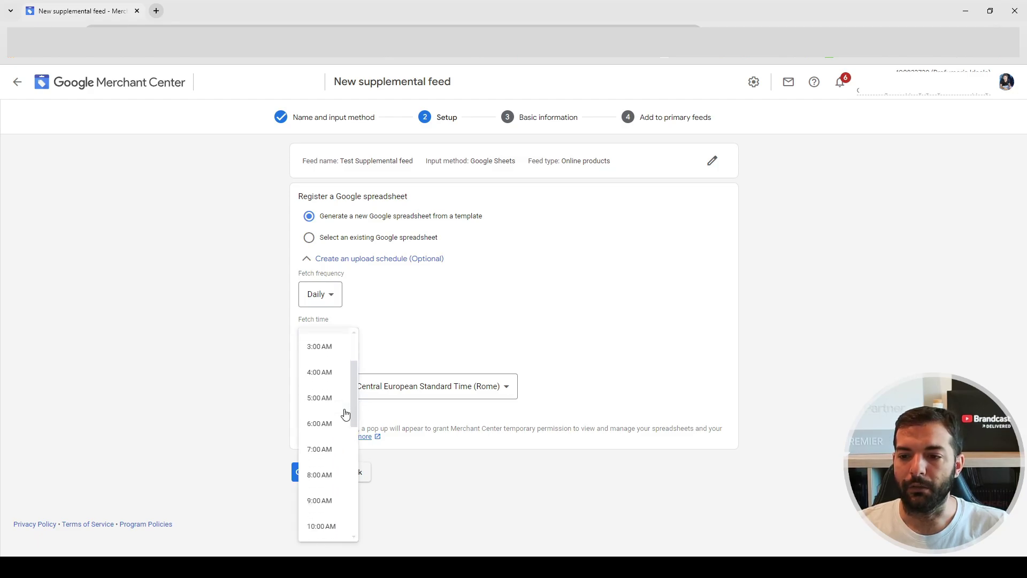
pyautogui.scroll(-1, 342, 394)
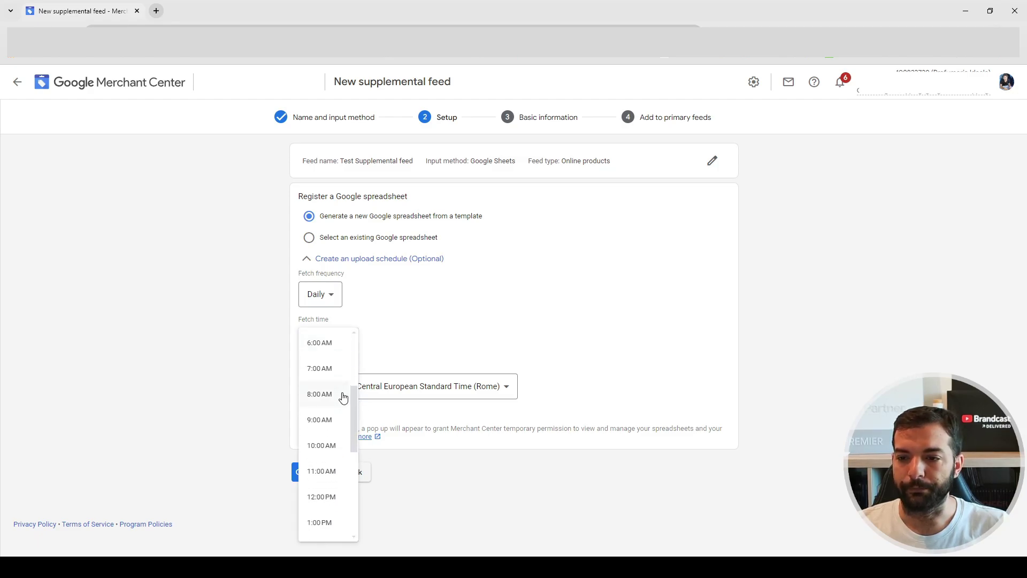
pyautogui.scroll(2, 333, 361)
pyautogui.click(321, 400)
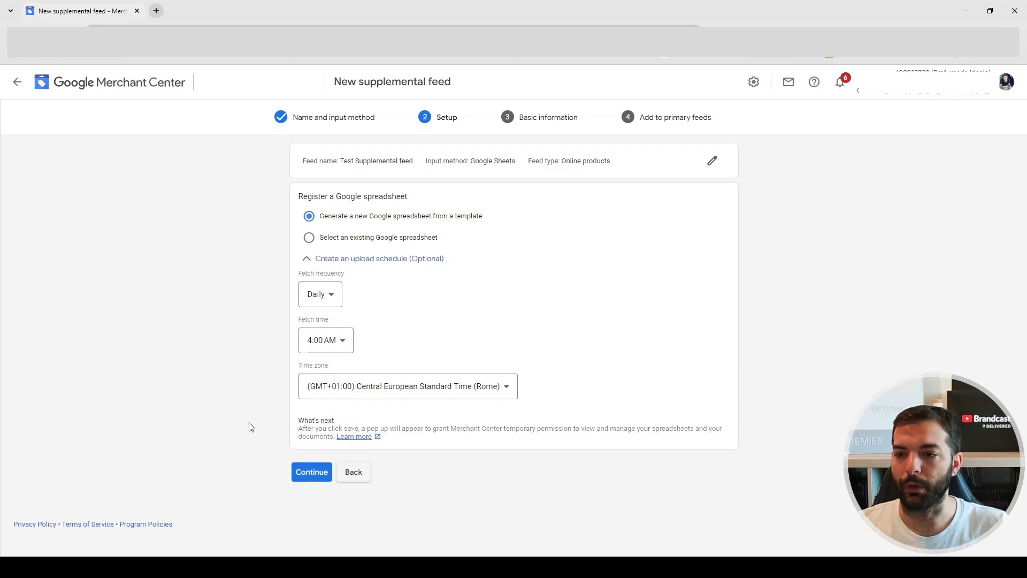
pyautogui.click(308, 477)
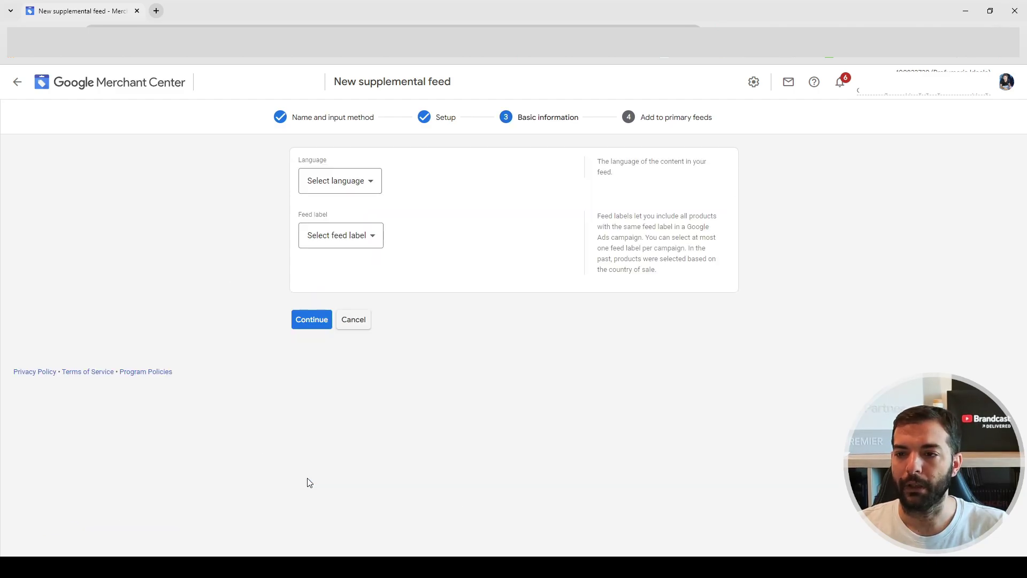
# Set the feed's language to Italian and its feed label to IT, and continue to the primary feed selection
pyautogui.click(339, 182)
pyautogui.scroll(-4, 335, 296)
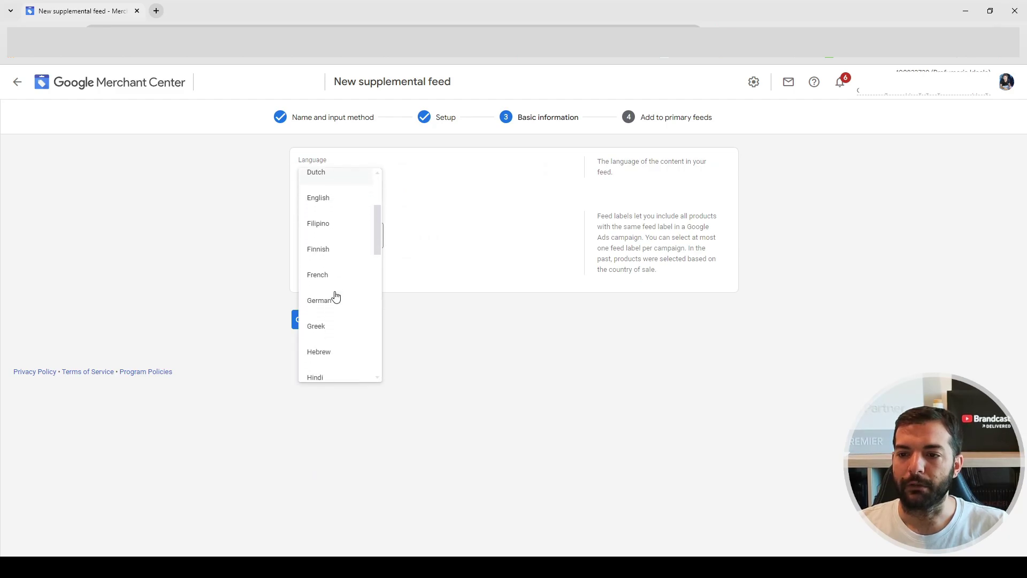
pyautogui.scroll(-1, 323, 337)
pyautogui.click(328, 316)
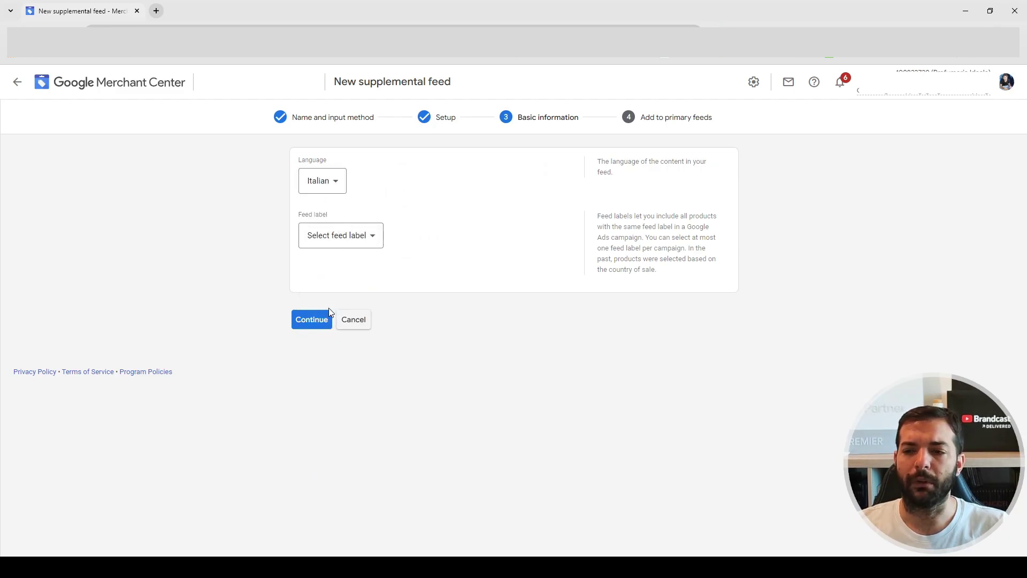
pyautogui.click(344, 235)
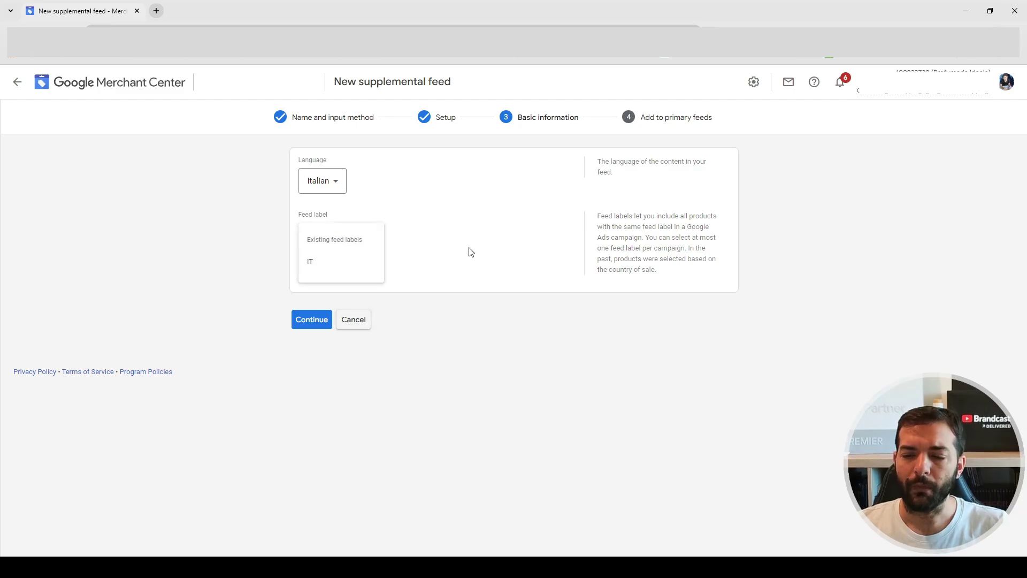
pyautogui.click(405, 266)
pyautogui.click(335, 250)
pyautogui.click(326, 263)
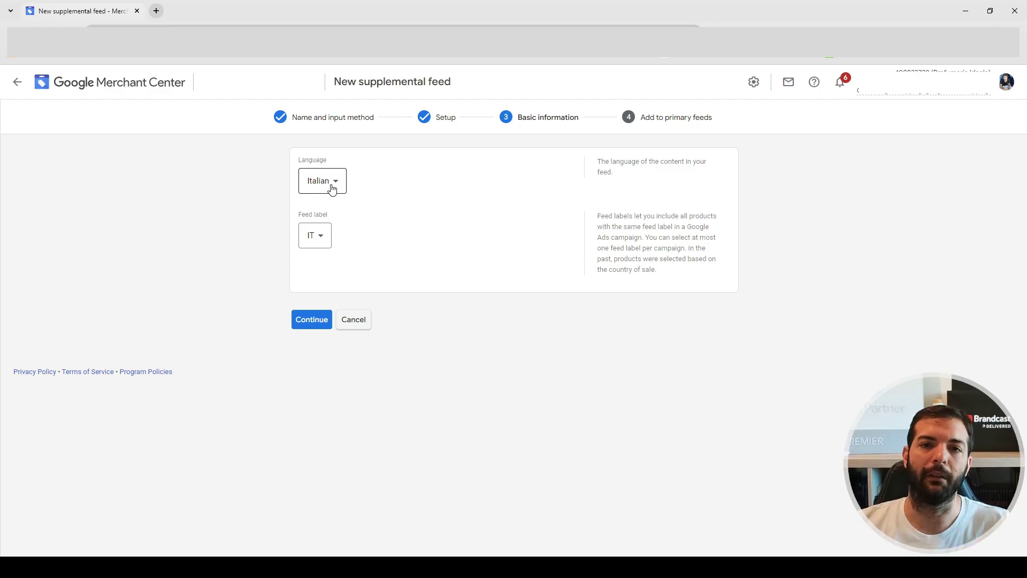
pyautogui.click(311, 318)
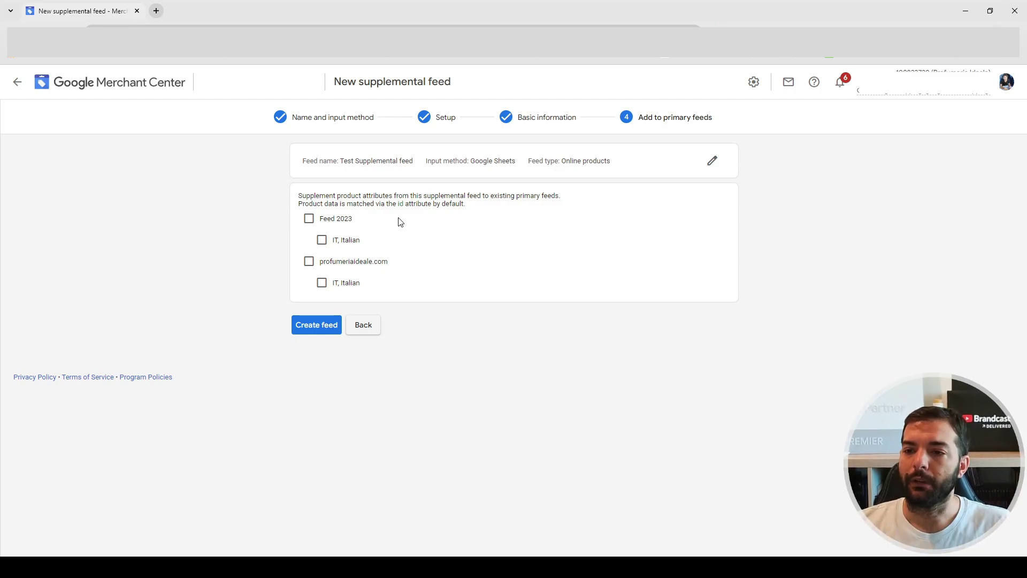
# Add the supplemental feed to the Feed 2023 and profumeriaideale.com primary feeds and create it
pyautogui.click(309, 219)
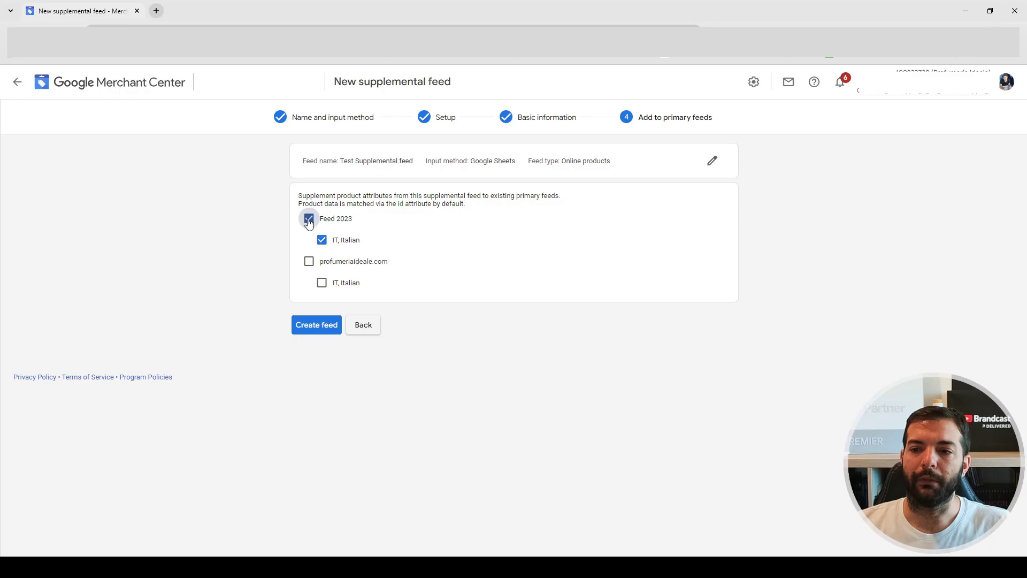
pyautogui.click(309, 261)
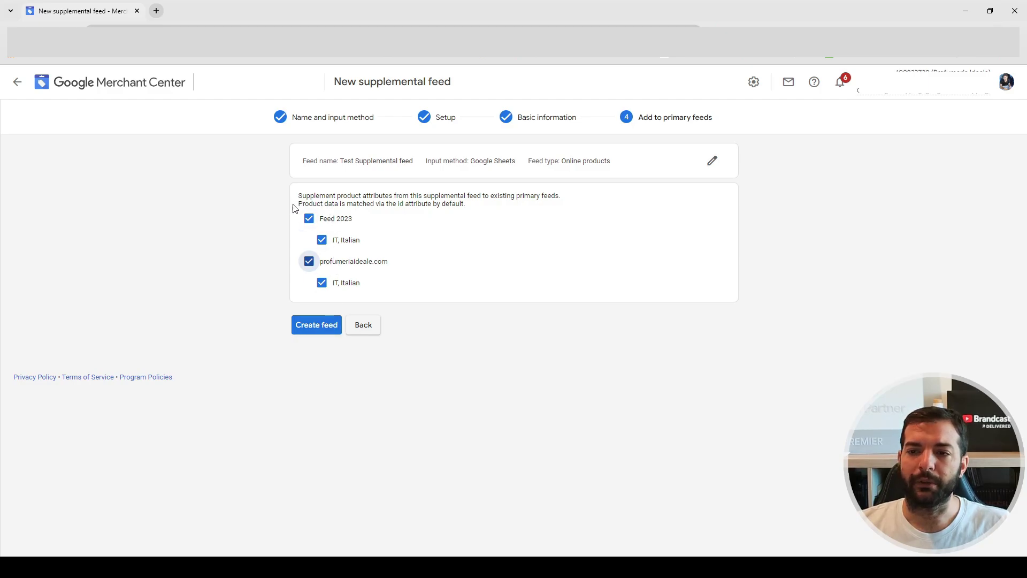
pyautogui.moveTo(298, 207); pyautogui.dragTo(492, 208)
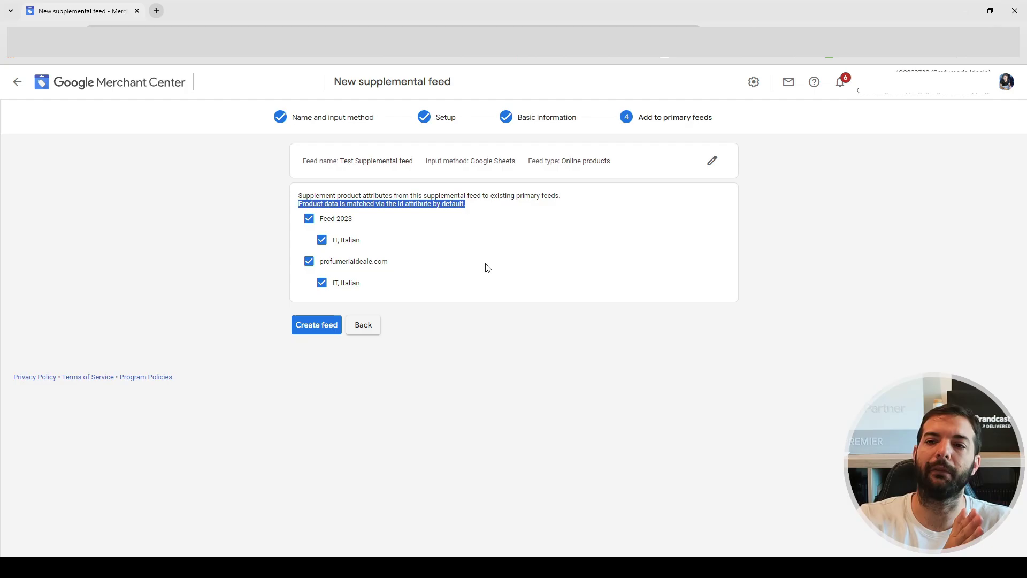
pyautogui.click(320, 324)
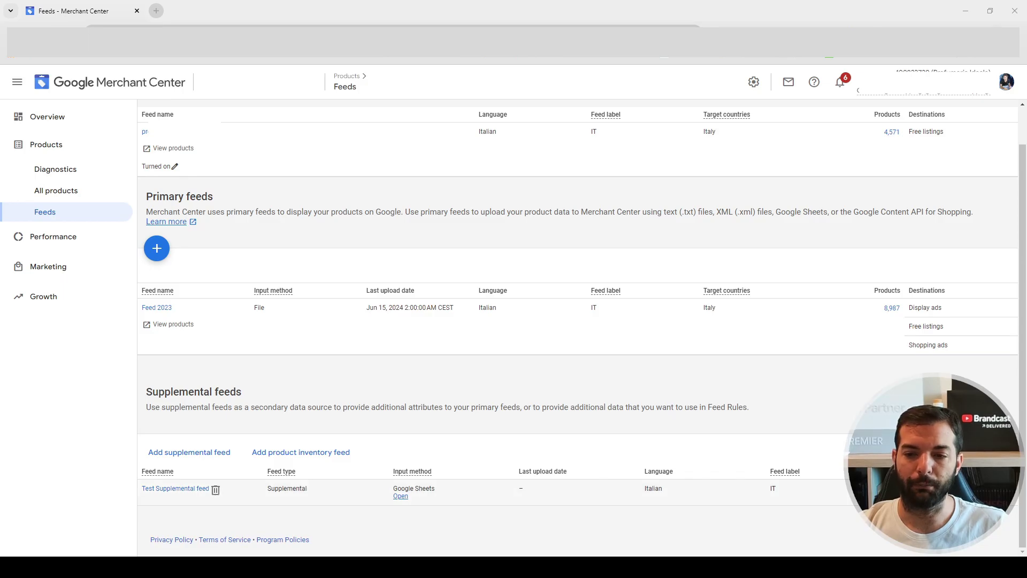
# View the Test Supplemental feed's processing page, return to the feeds list and open the feed's linked Google Sheet
pyautogui.click(169, 489)
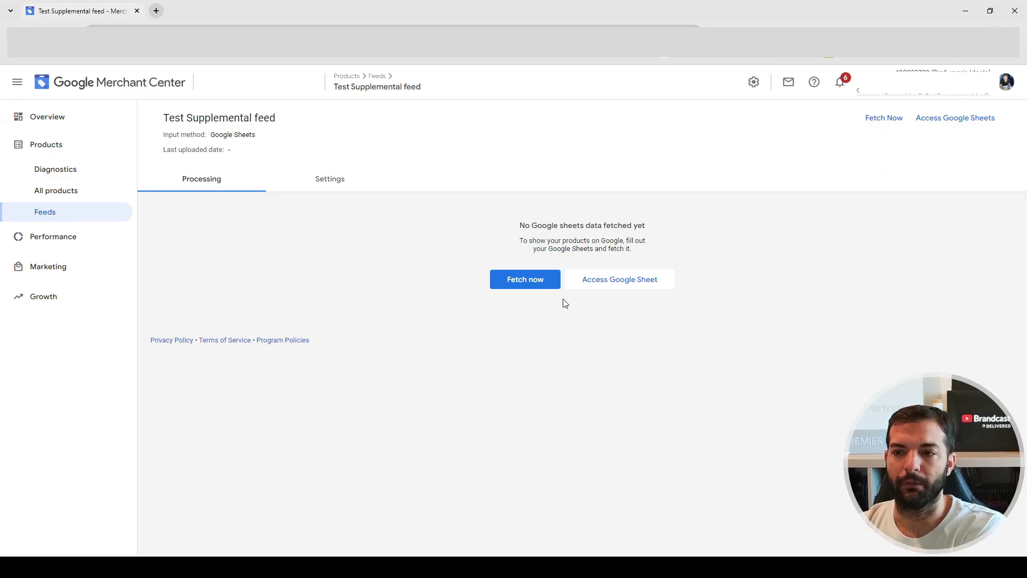
pyautogui.click(12, 42)
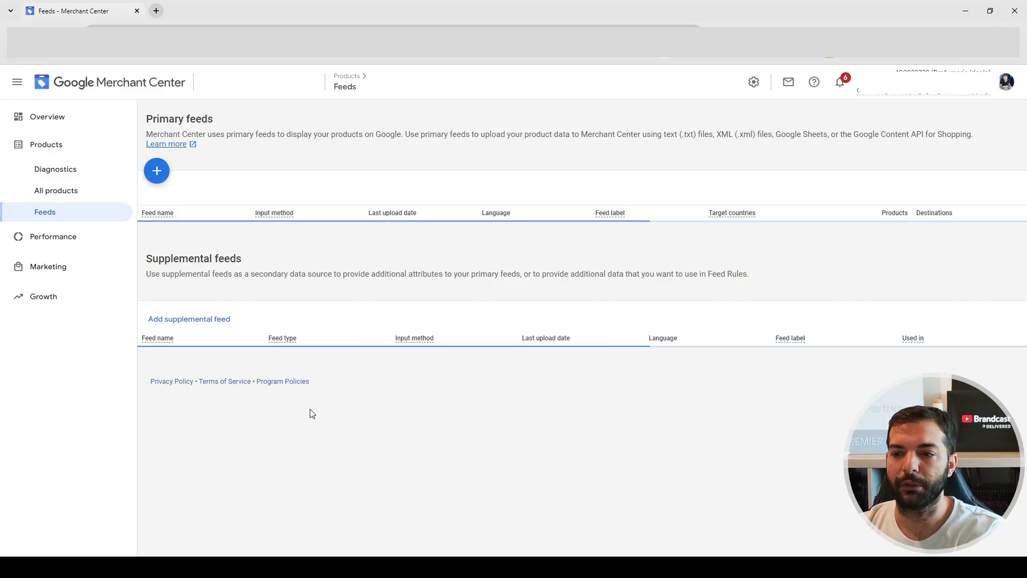
pyautogui.scroll(-1, 474, 459)
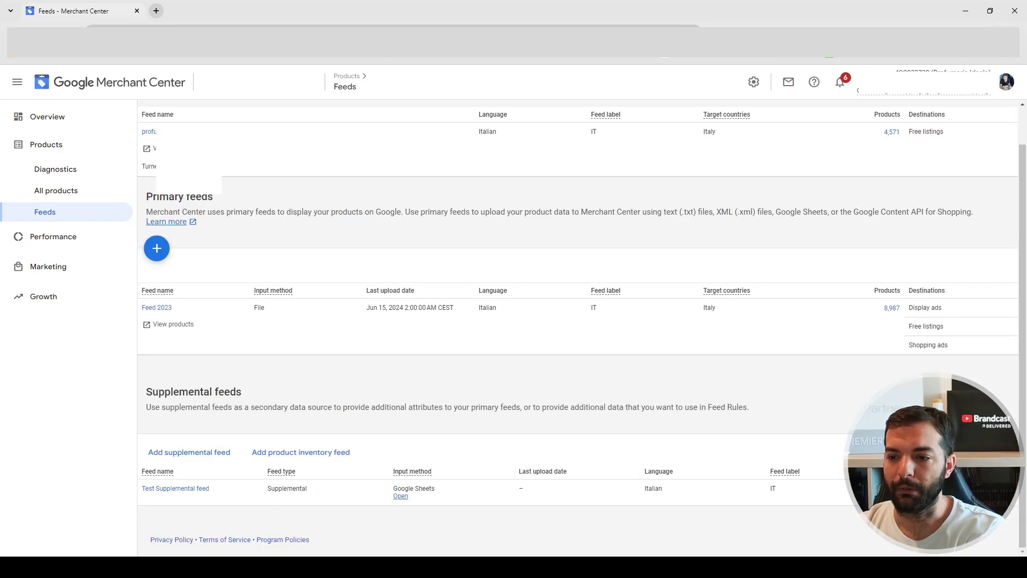
pyautogui.click(403, 501)
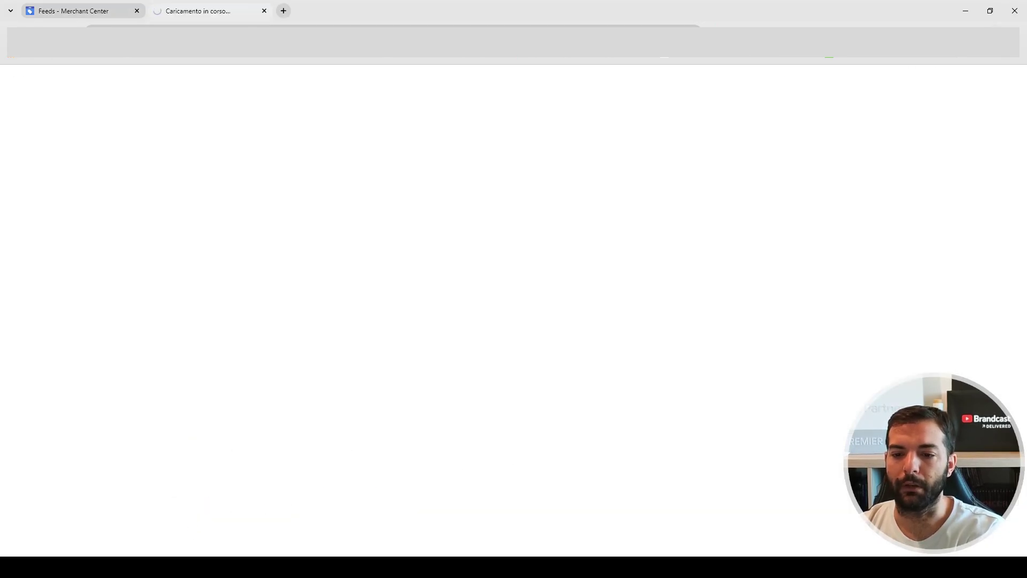
# Enter the column headers id in A1 and custom_label_1 in B1 of the feed spreadsheet
pyautogui.click(57, 158)
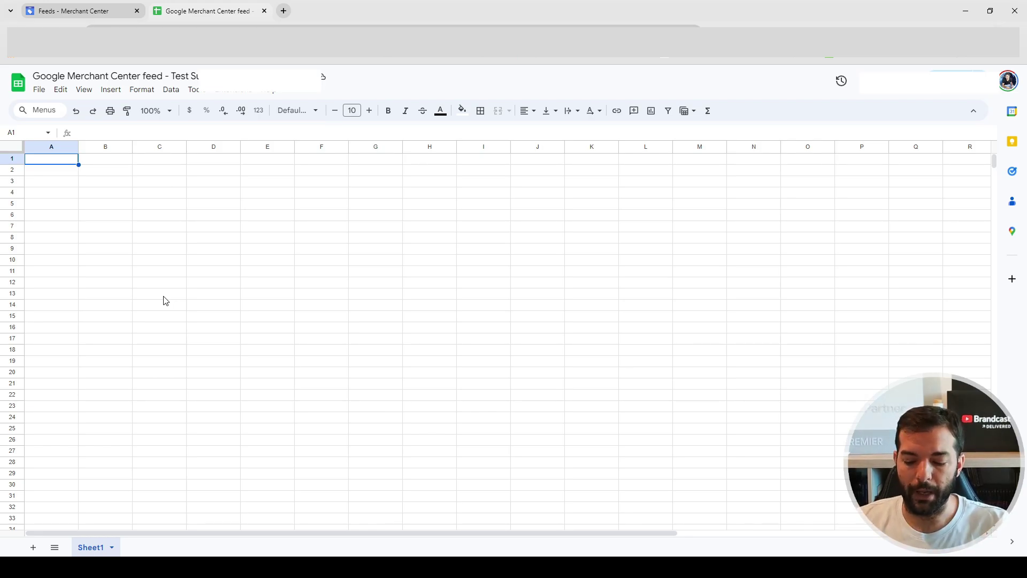
pyautogui.write('id')
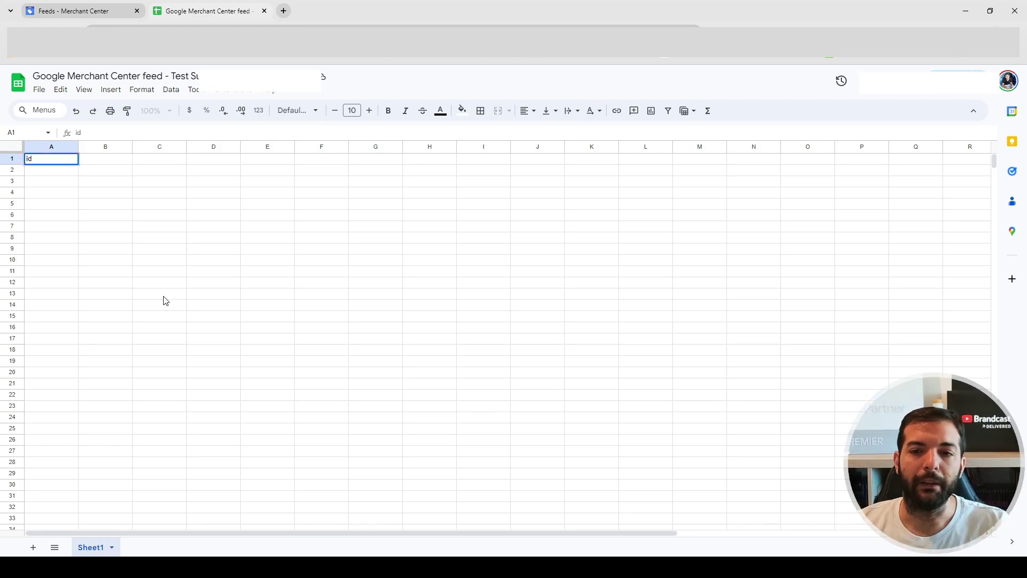
pyautogui.press('Tab')
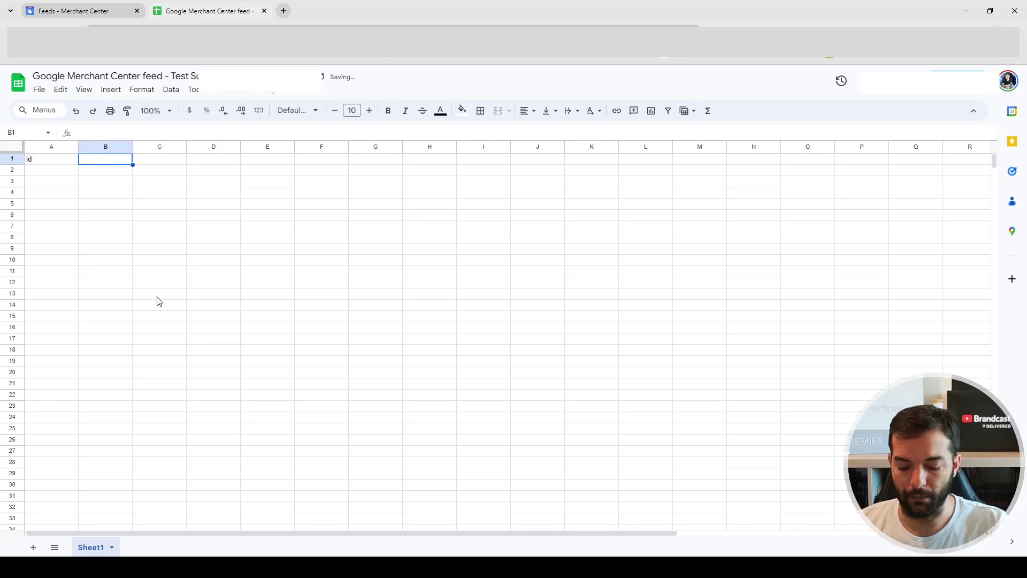
pyautogui.write('cus')
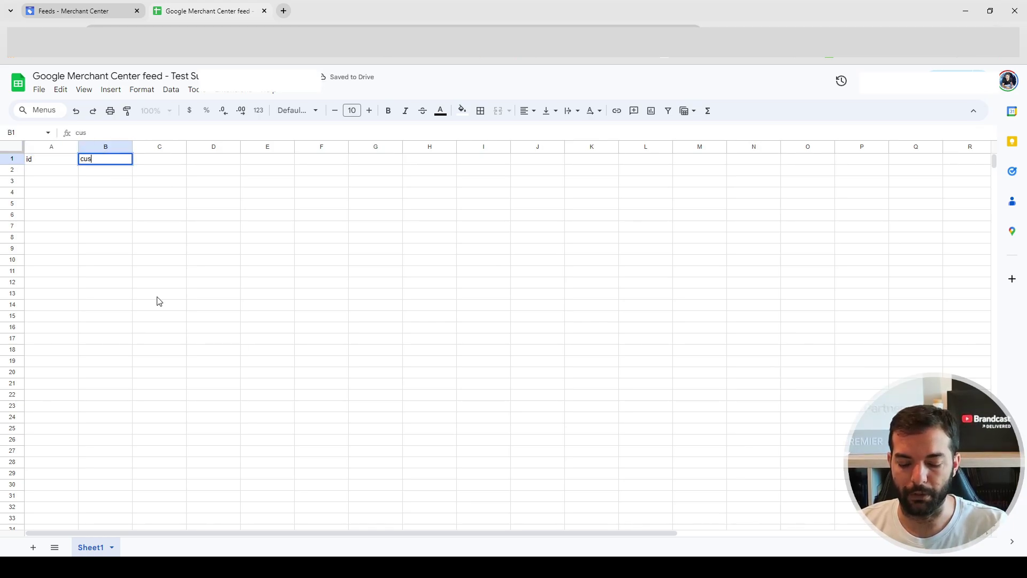
pyautogui.write('tom_')
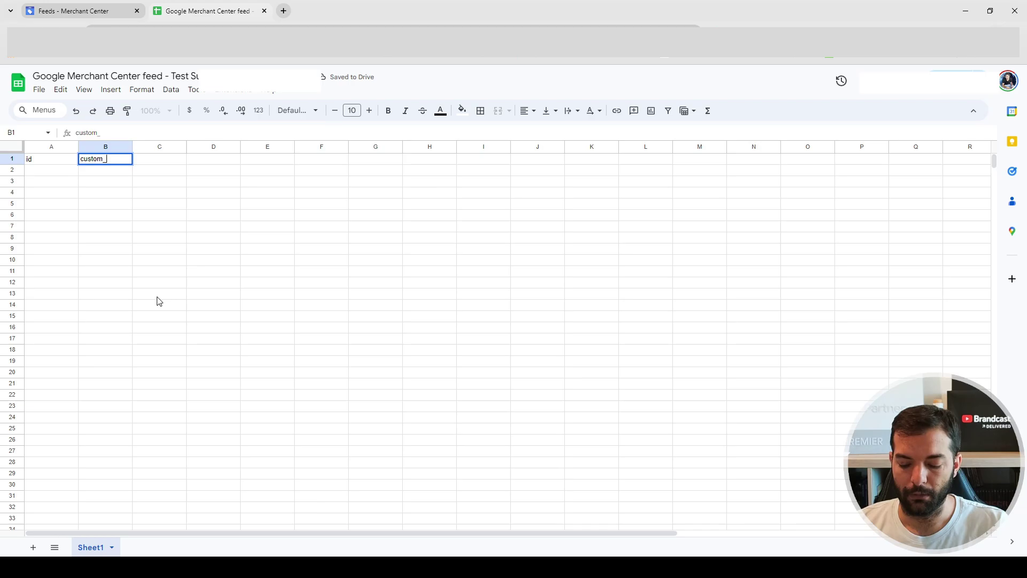
pyautogui.write('label_1')
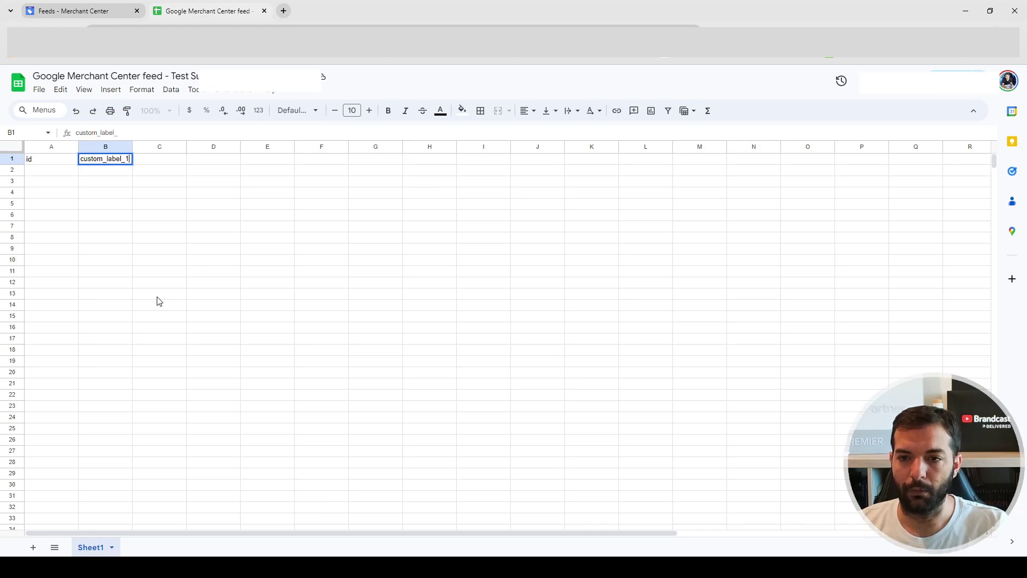
pyautogui.click(160, 301)
pyautogui.click(106, 159)
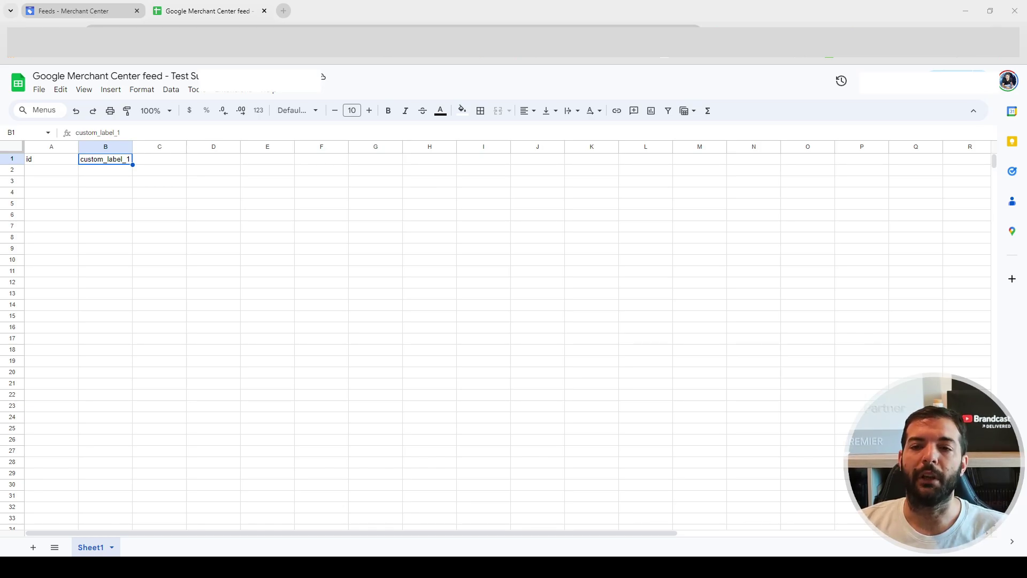
pyautogui.click(116, 165)
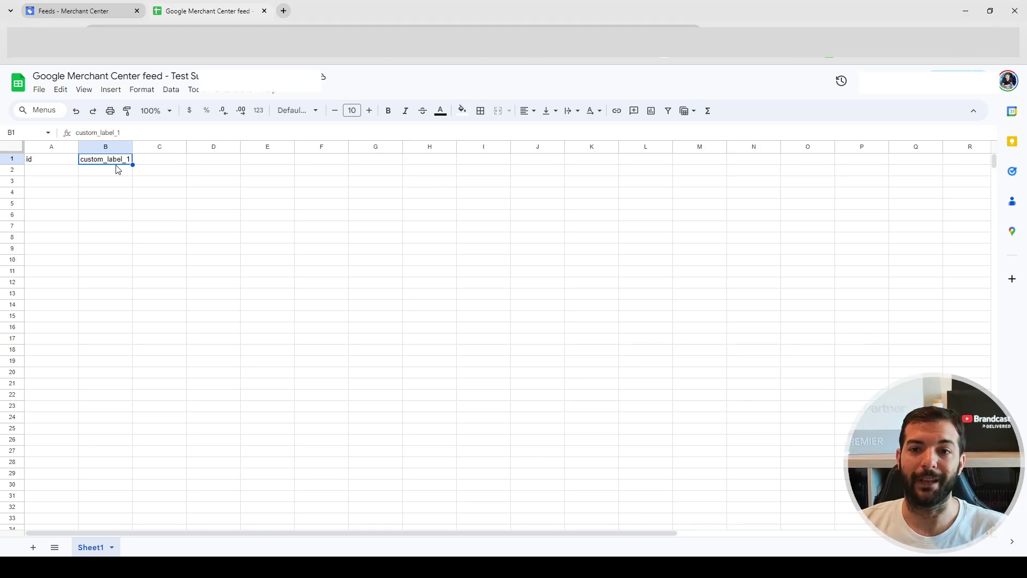
# Add the column header custom_label_2 in cell C1
pyautogui.click(147, 163)
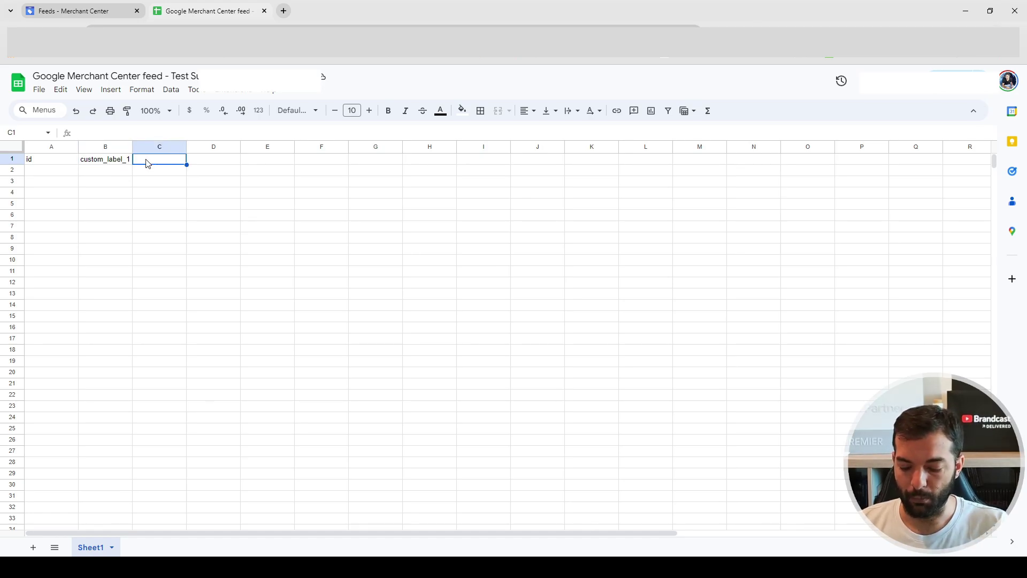
pyautogui.write('custom_')
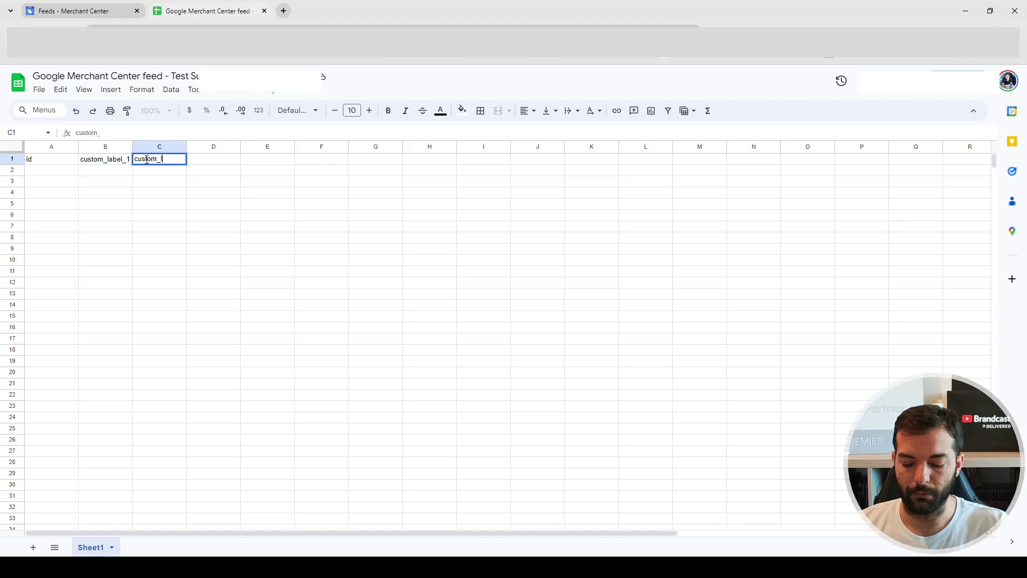
pyautogui.write('label_2')
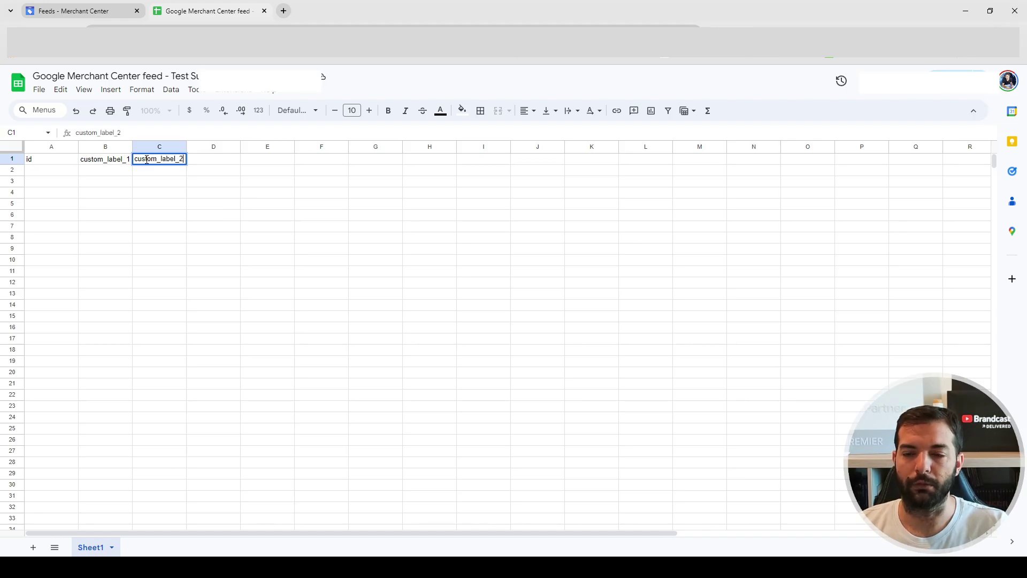
pyautogui.press('Tab')
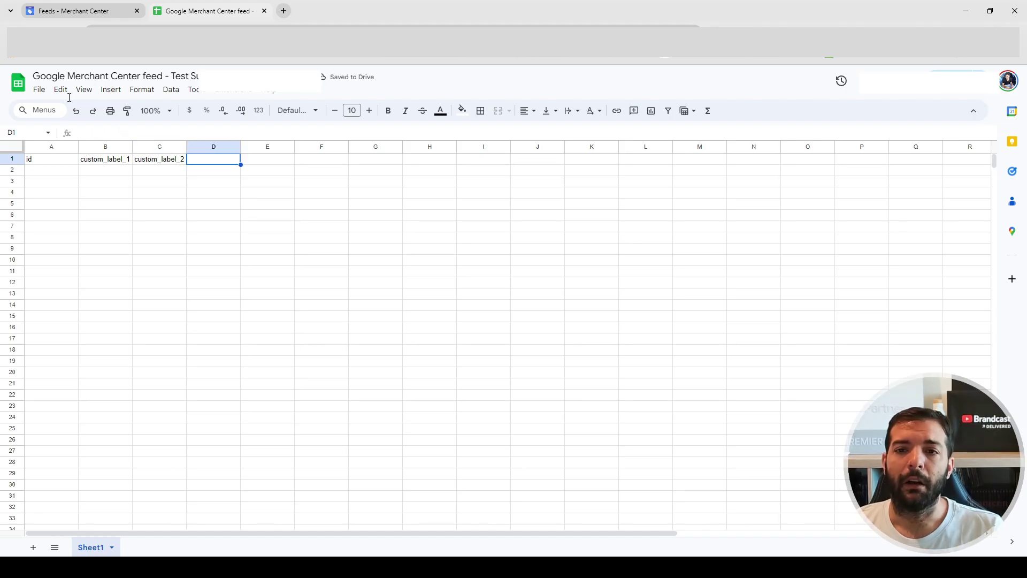
# Copy the item ID IT3451 of the Dior Sauvage 100 ml product from Merchant Center's product list into cell A2 of the feed spreadsheet
pyautogui.click(105, 11)
pyautogui.click(57, 190)
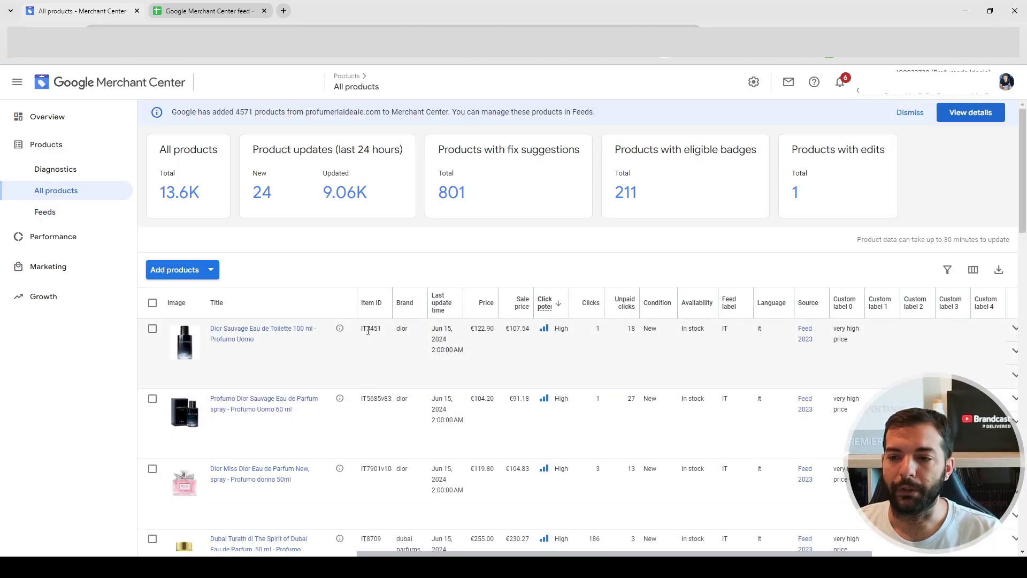
pyautogui.doubleClick(365, 329)
pyautogui.hotkey('ctrl', 'c')
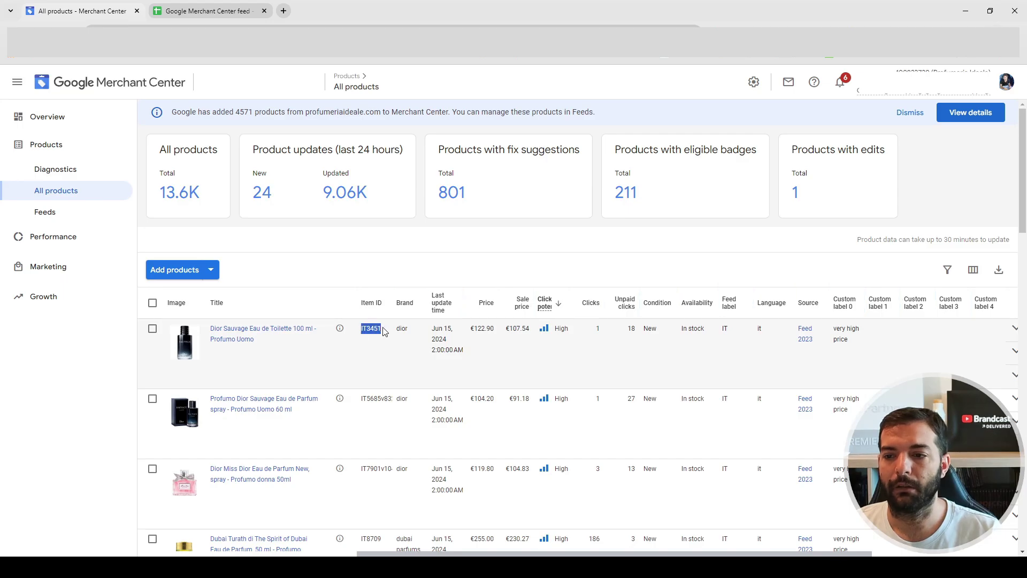
pyautogui.click(211, 10)
pyautogui.click(30, 173)
pyautogui.hotkey('ctrl', 'v')
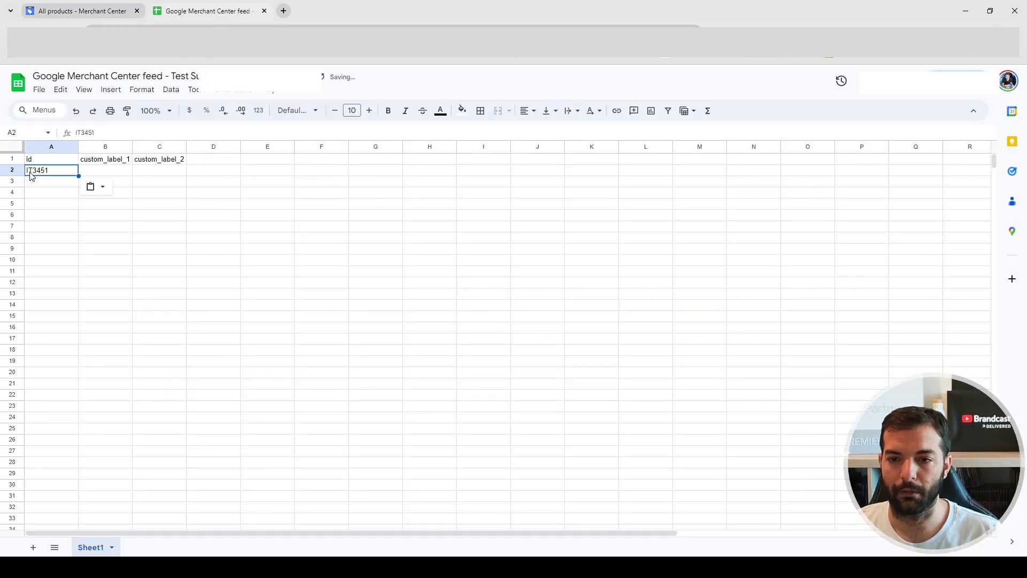
# For product IT3451 in the feed spreadsheet, enter top seller in B2 and best price online in C2
pyautogui.click(80, 11)
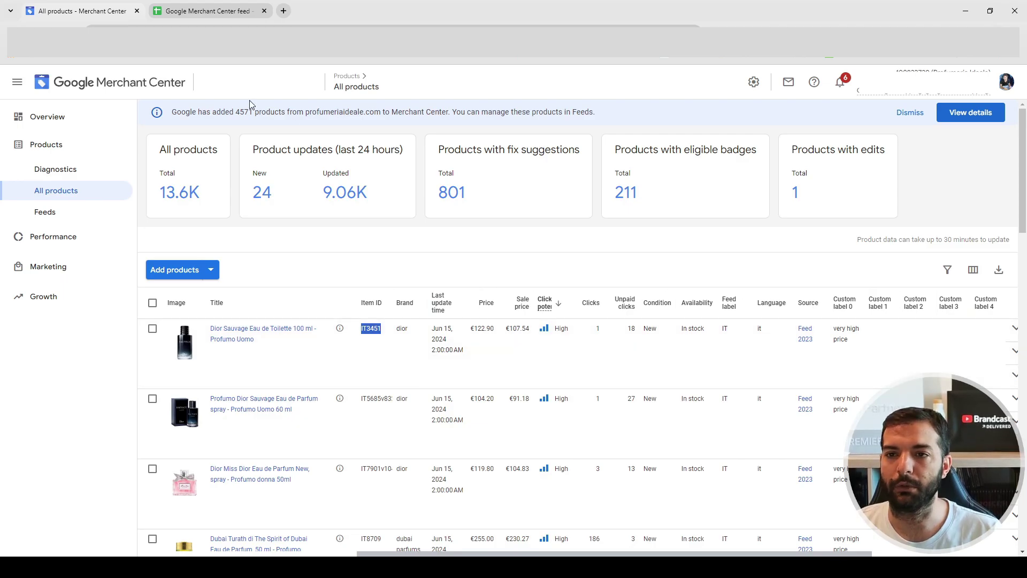
pyautogui.click(209, 11)
pyautogui.hotkey('ctrl', 'v')
pyautogui.click(102, 169)
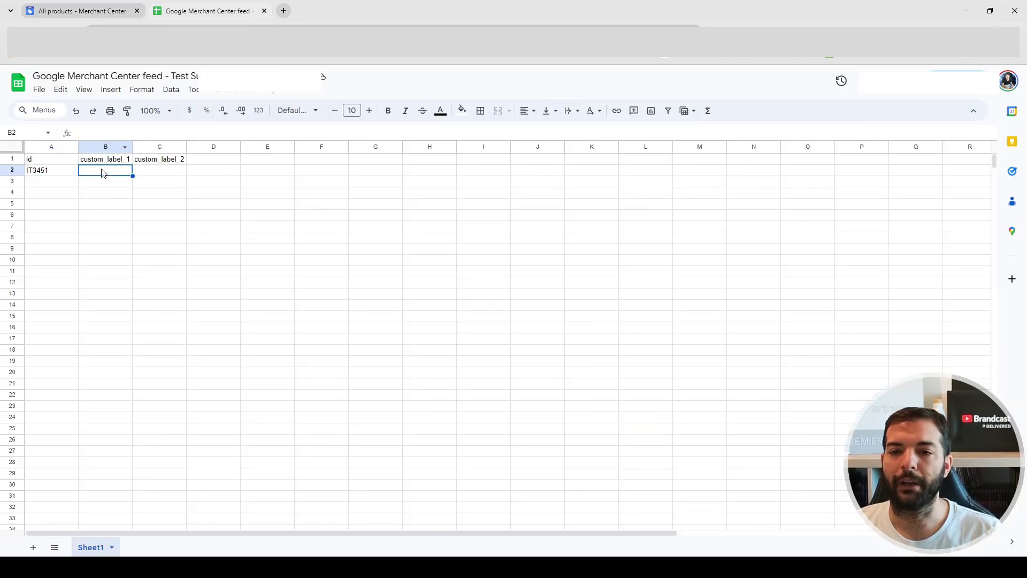
pyautogui.write('top seller')
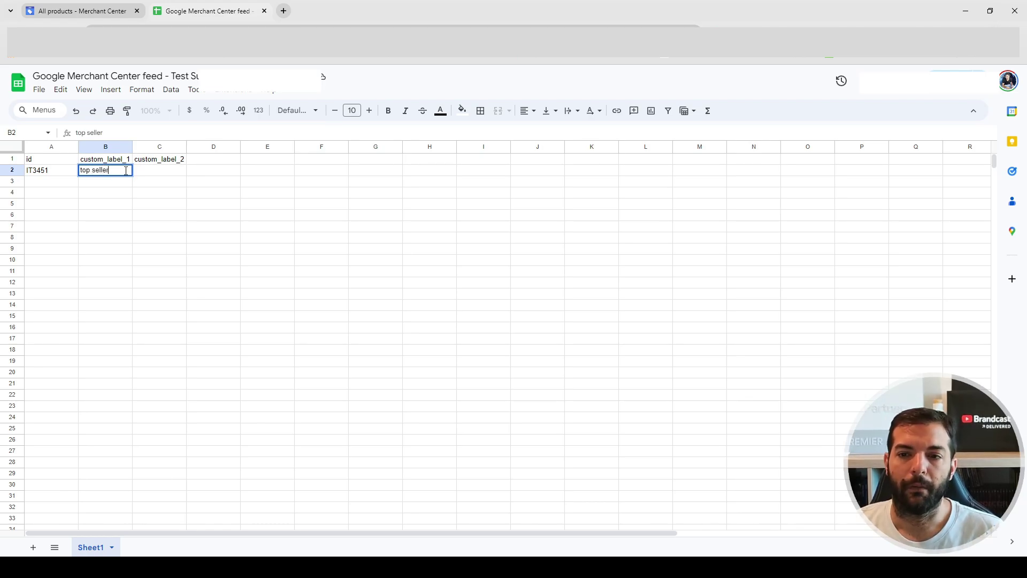
pyautogui.click(143, 172)
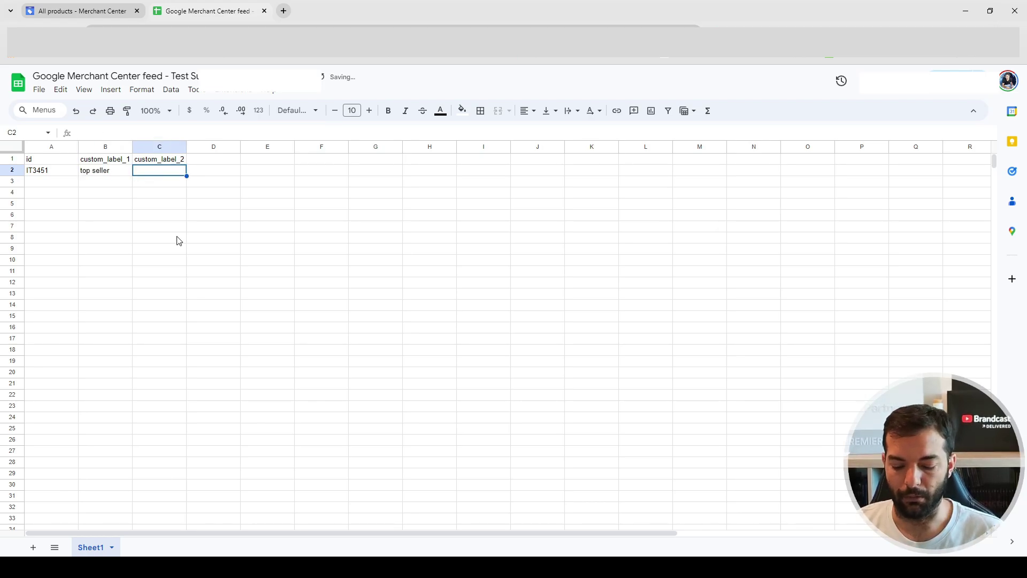
pyautogui.write('best price')
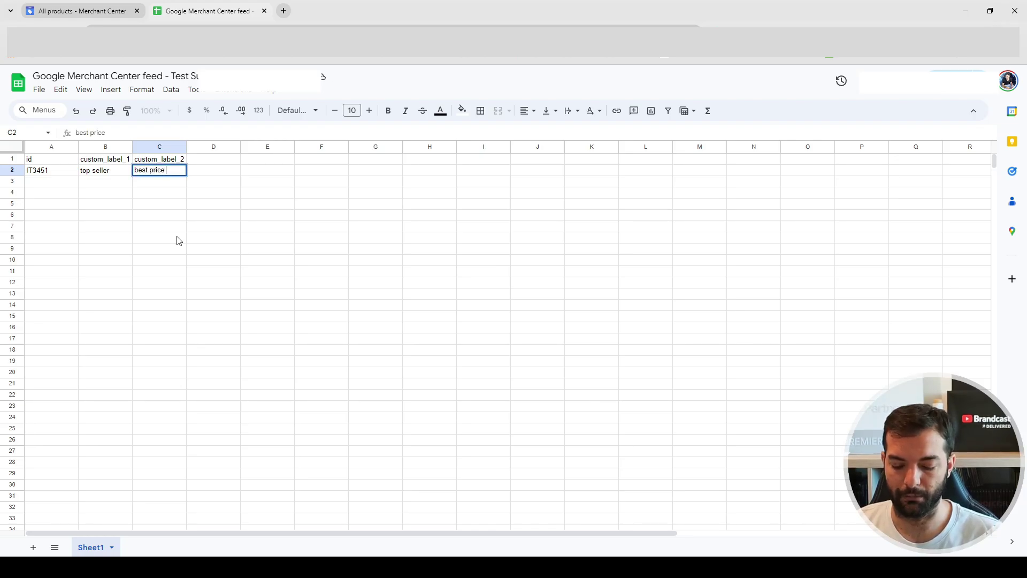
pyautogui.write(' online')
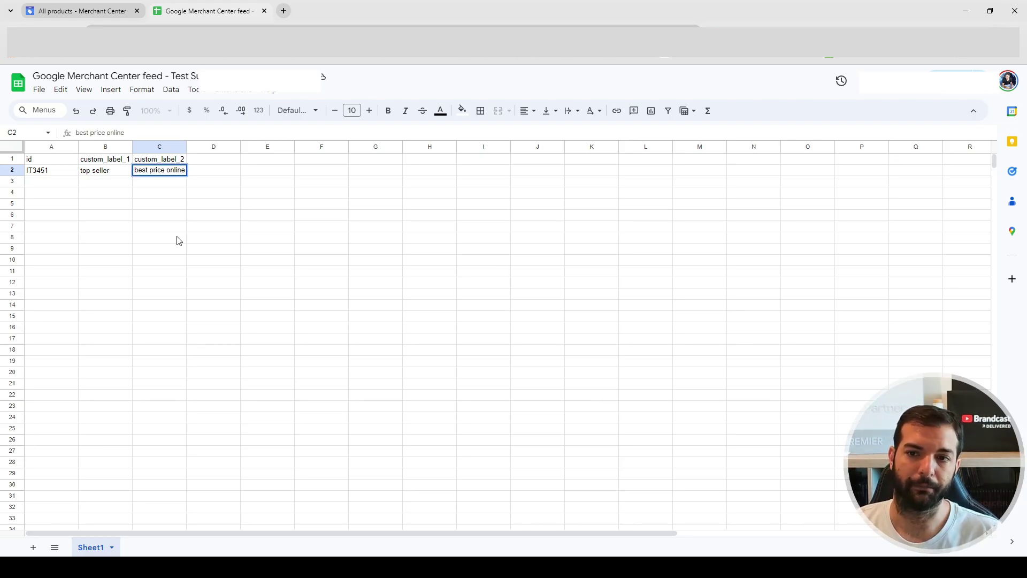
pyautogui.click(179, 241)
# Switch to Merchant Center and open the Test Supplemental feed's processing page from the feeds list
pyautogui.click(119, 11)
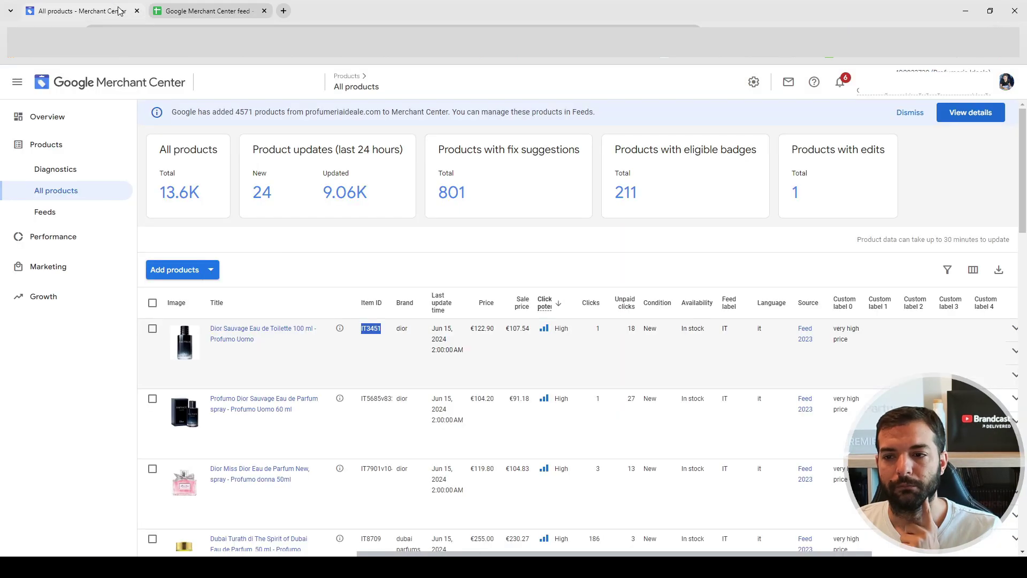
pyautogui.click(43, 210)
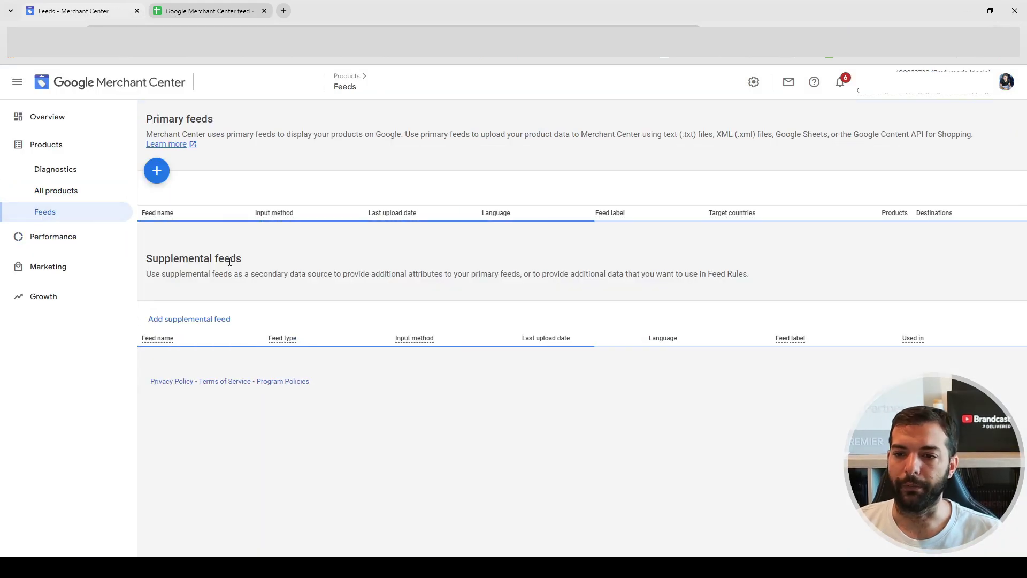
pyautogui.scroll(-2, 291, 470)
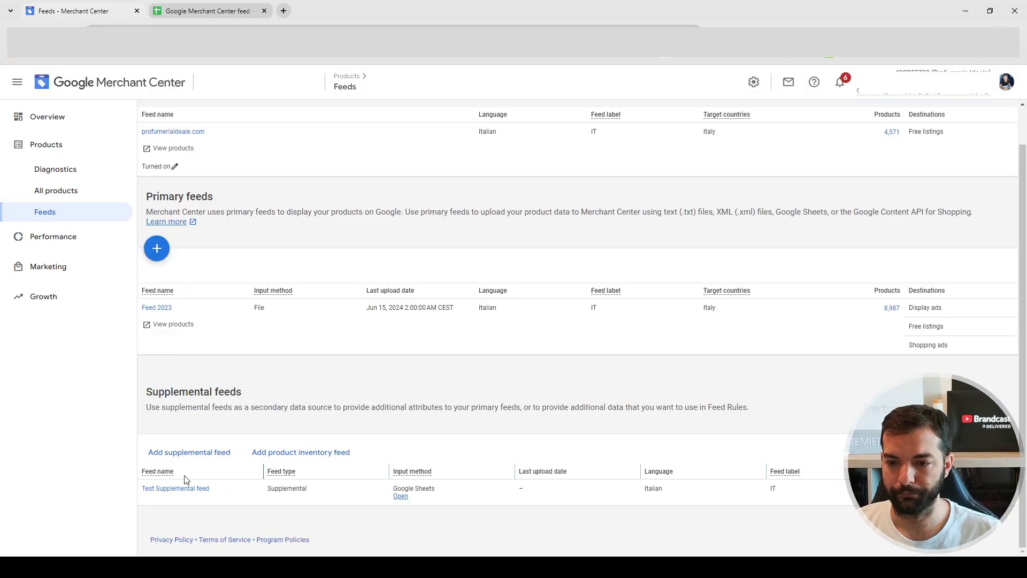
pyautogui.click(158, 489)
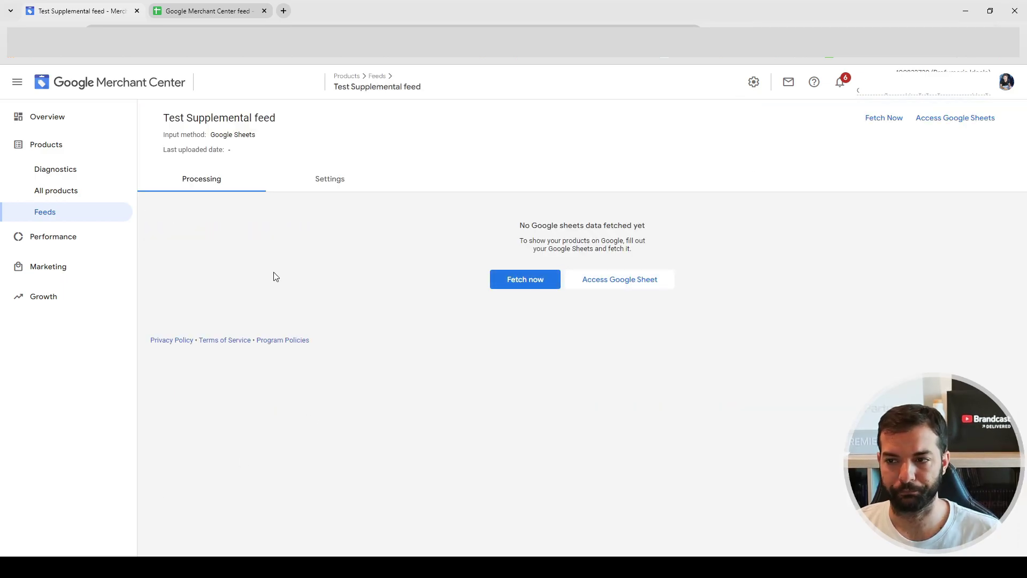
# Review the product ID in cell A2 of the feed spreadsheet, then return to Merchant Center's feeds list
pyautogui.click(207, 12)
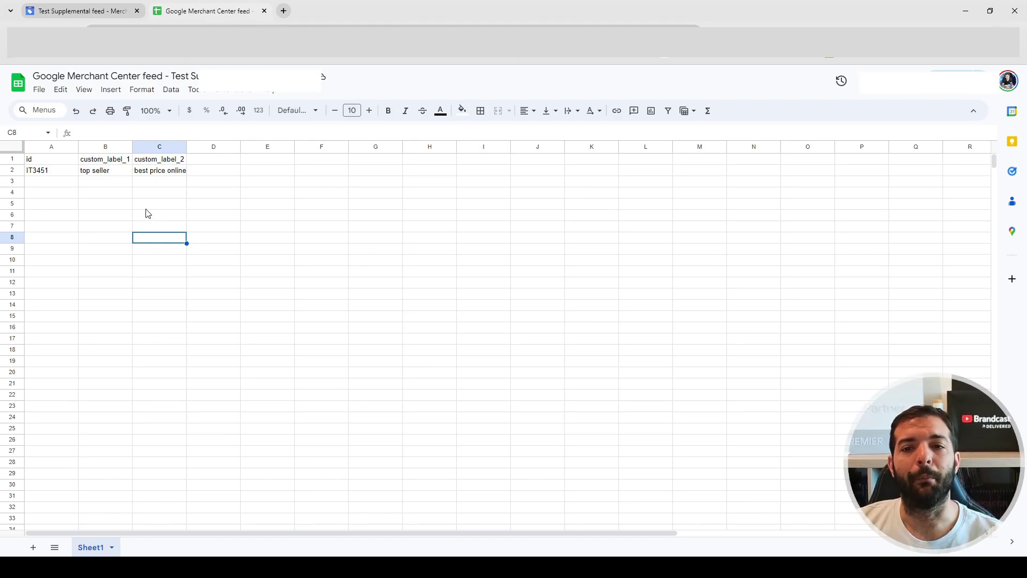
pyautogui.click(38, 171)
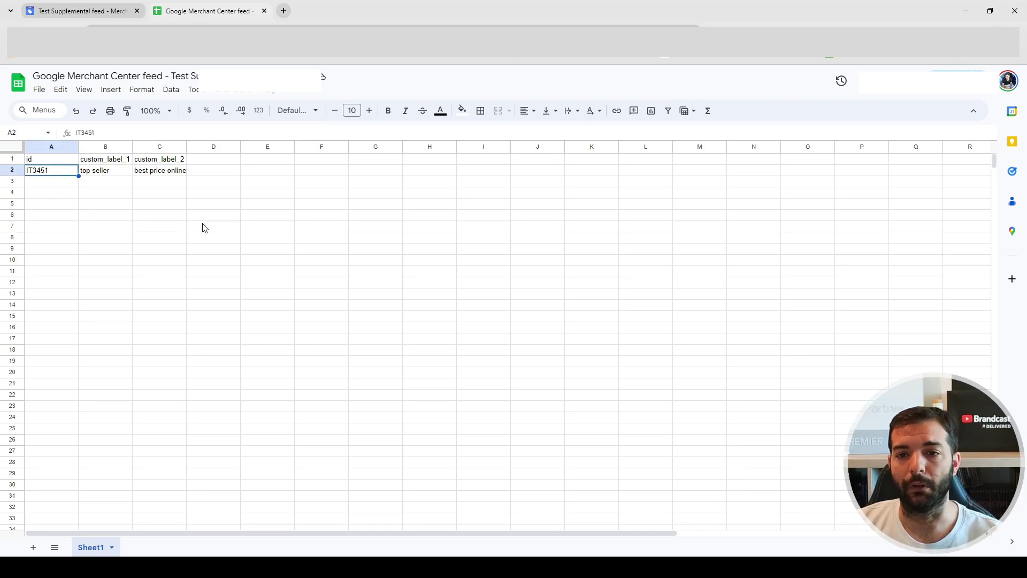
pyautogui.click(108, 14)
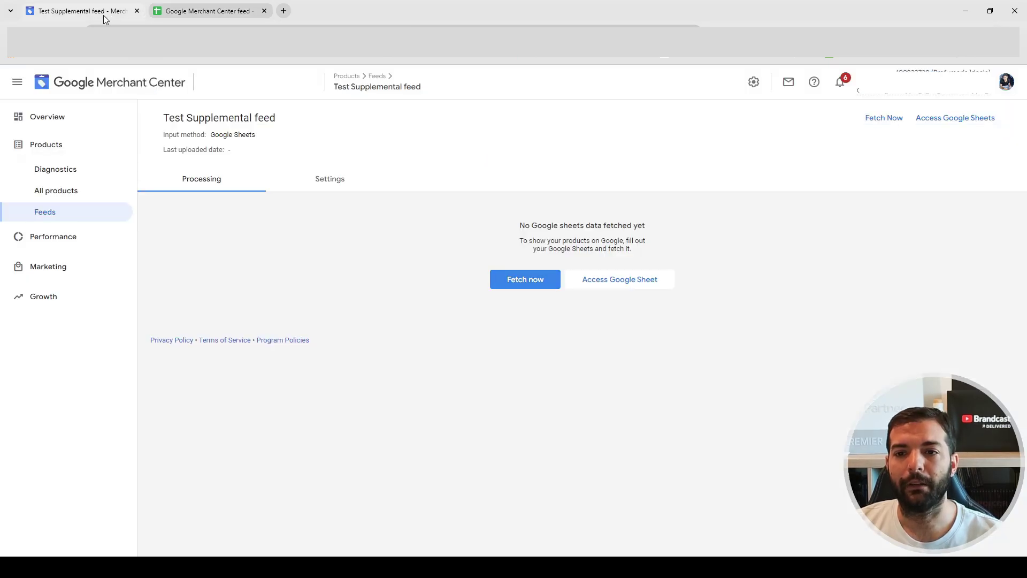
pyautogui.click(63, 191)
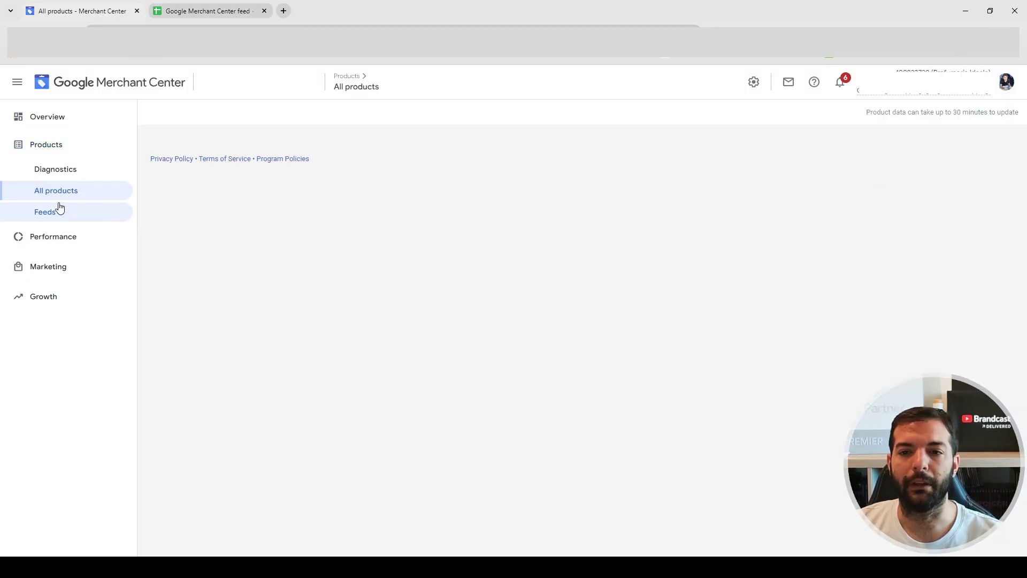
pyautogui.click(57, 209)
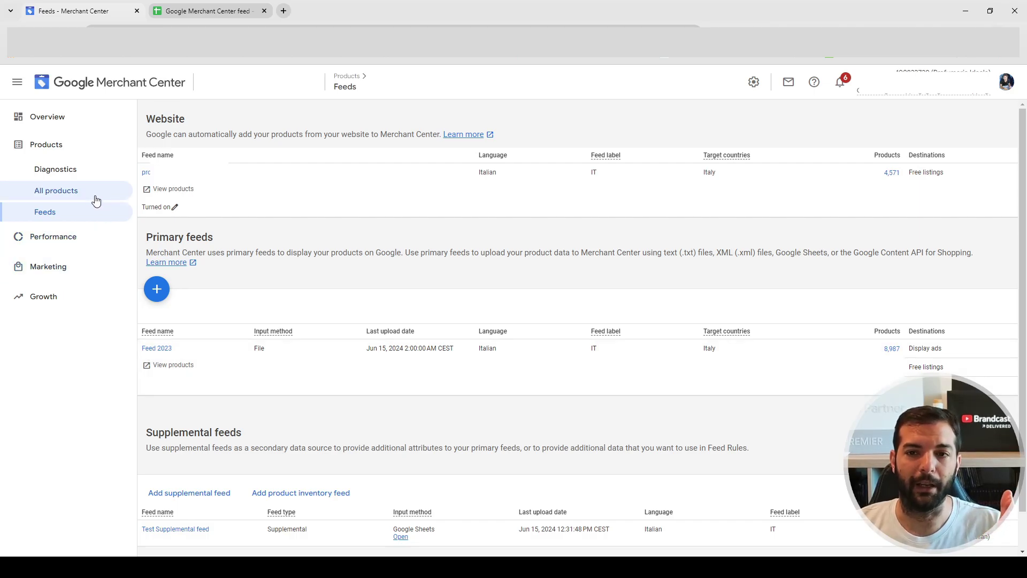
# Open Merchant Center's product list and examine custom labels 1 and 2 of the Dior Sauvage 100 ml product
pyautogui.click(231, 13)
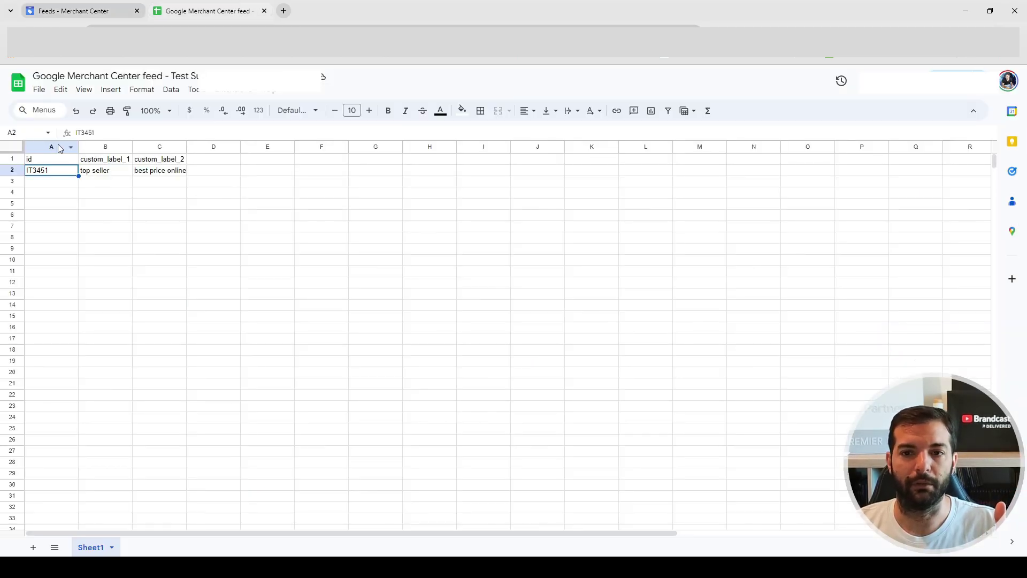
pyautogui.click(62, 15)
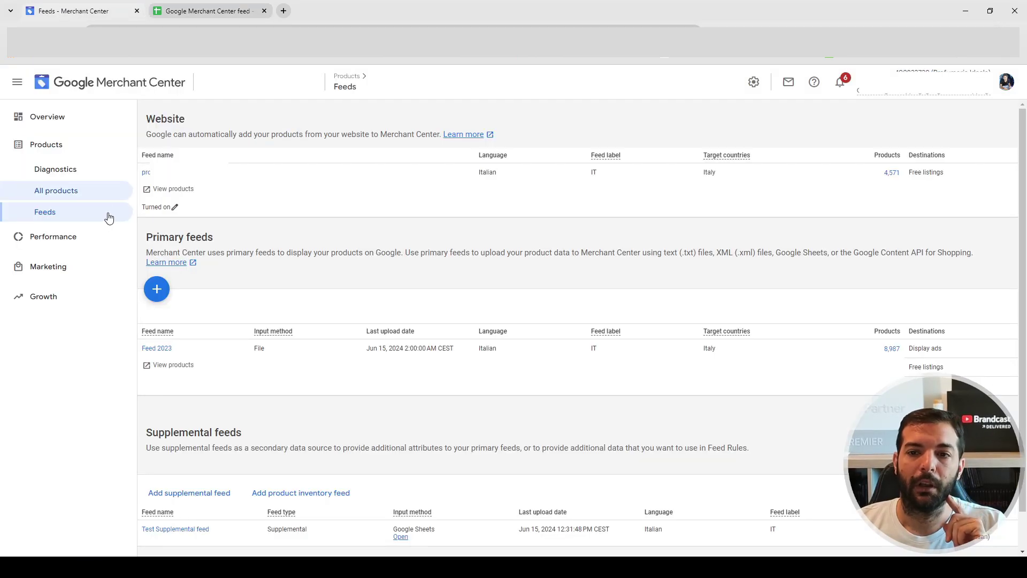
pyautogui.click(216, 15)
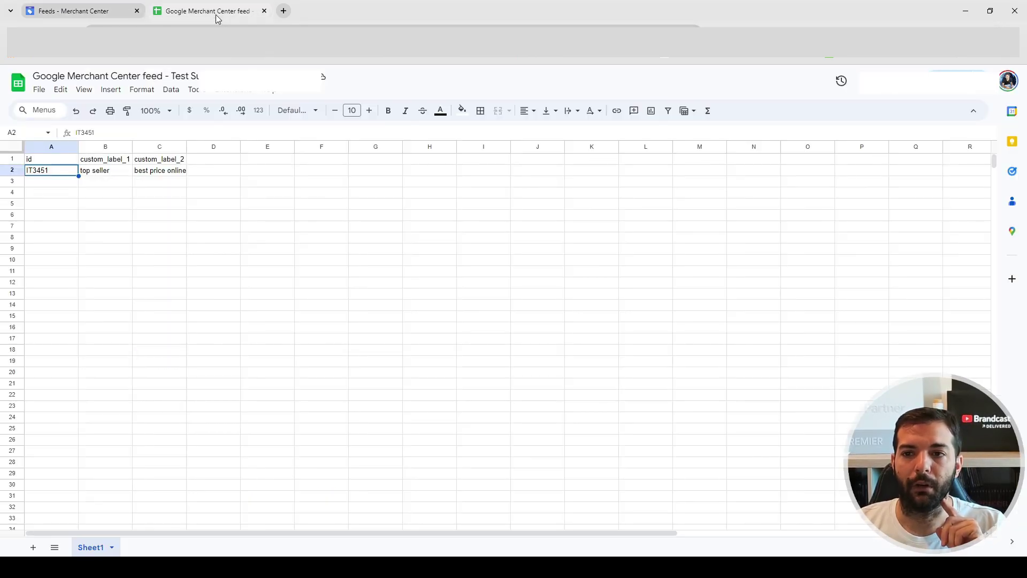
pyautogui.click(75, 11)
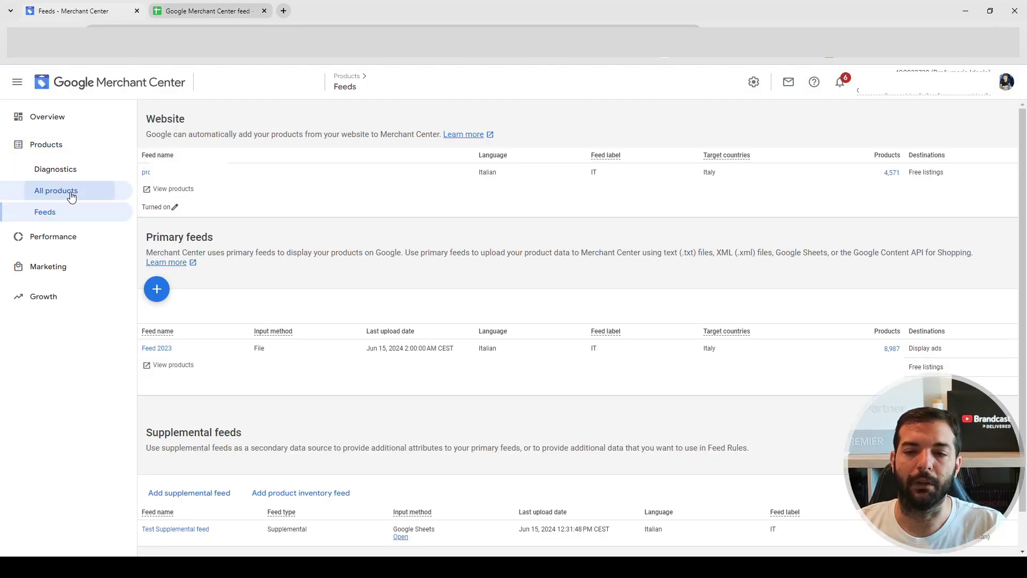
pyautogui.click(40, 193)
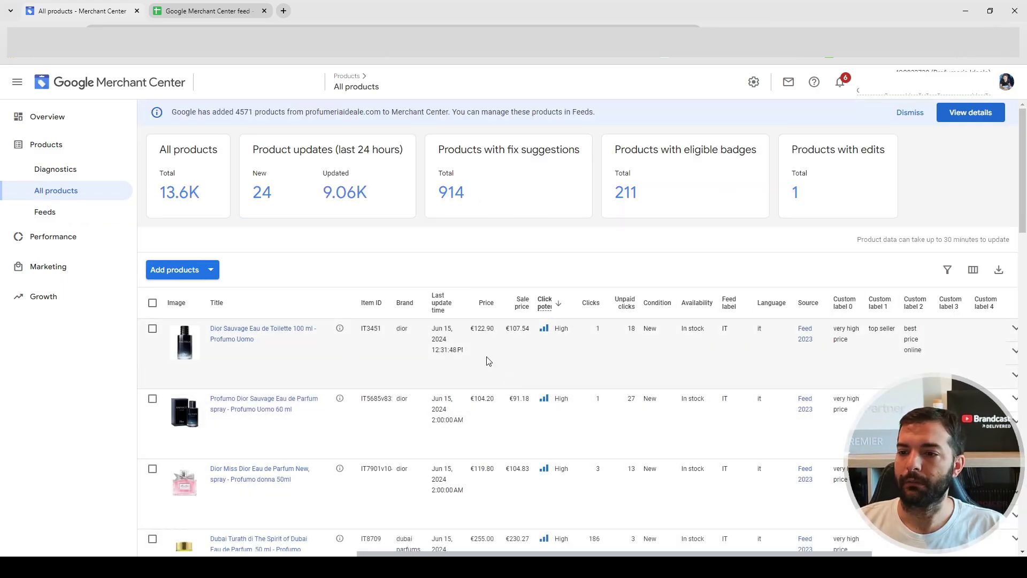
pyautogui.moveTo(865, 329); pyautogui.dragTo(927, 355)
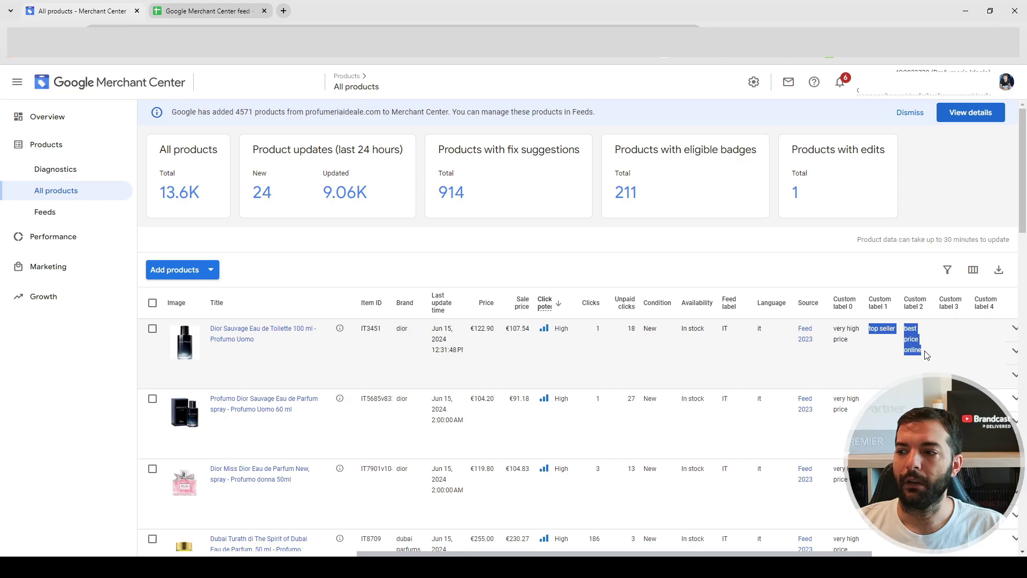
pyautogui.click(910, 349)
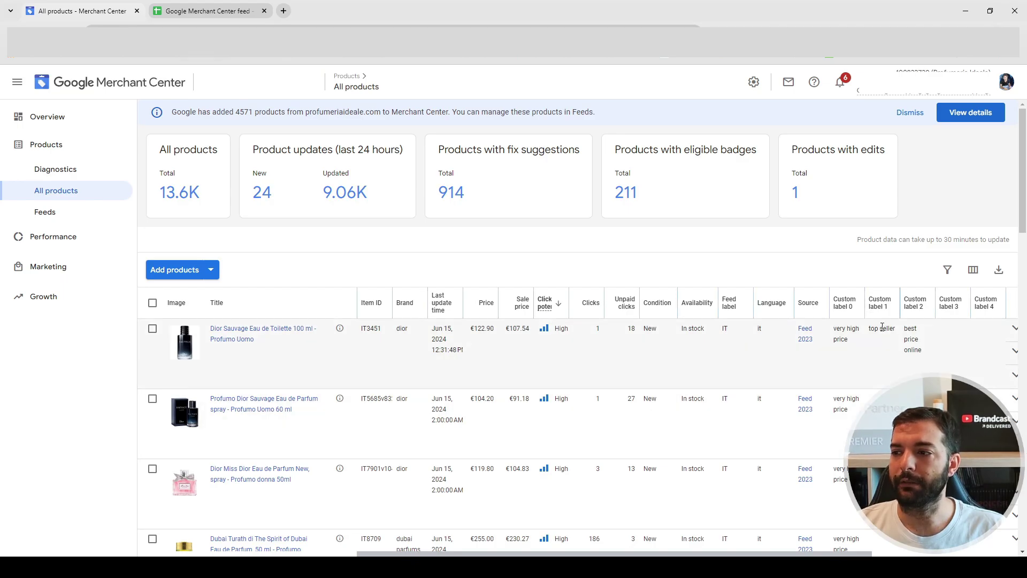
# Compare the label values in B2 and C2 of the feed spreadsheet with the product's custom labels in Merchant Center
pyautogui.click(220, 12)
pyautogui.click(107, 171)
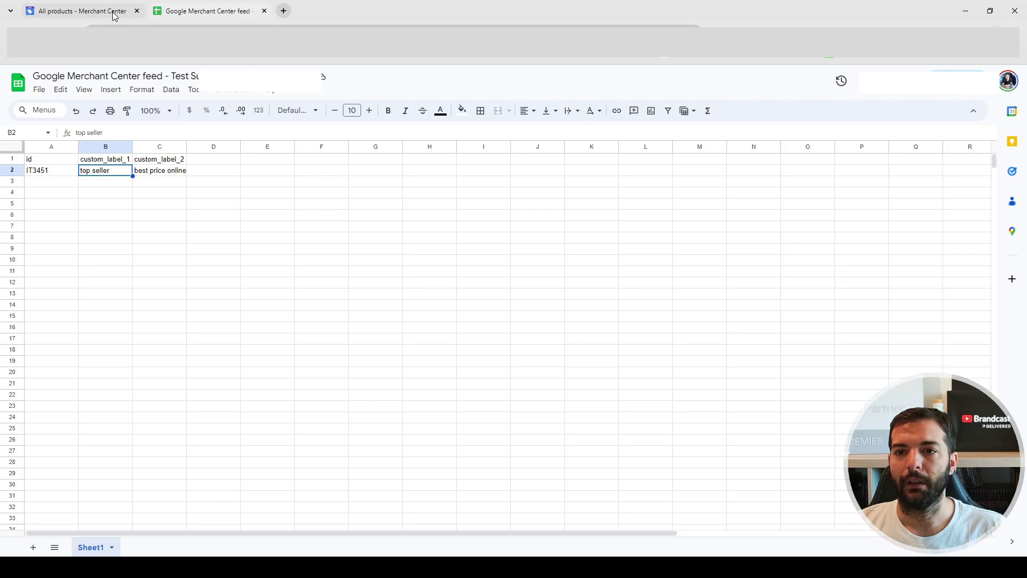
pyautogui.click(81, 11)
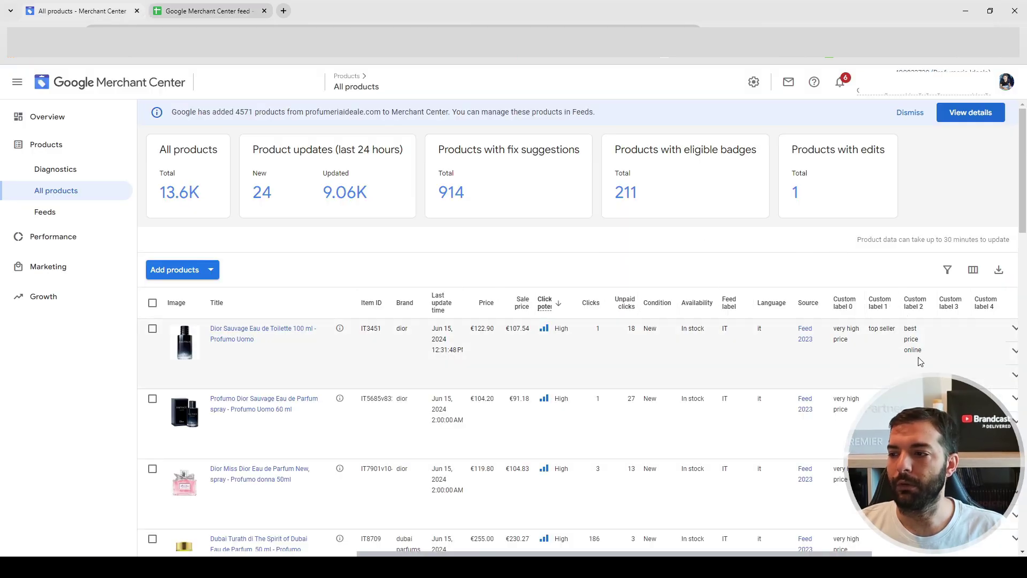
pyautogui.click(215, 15)
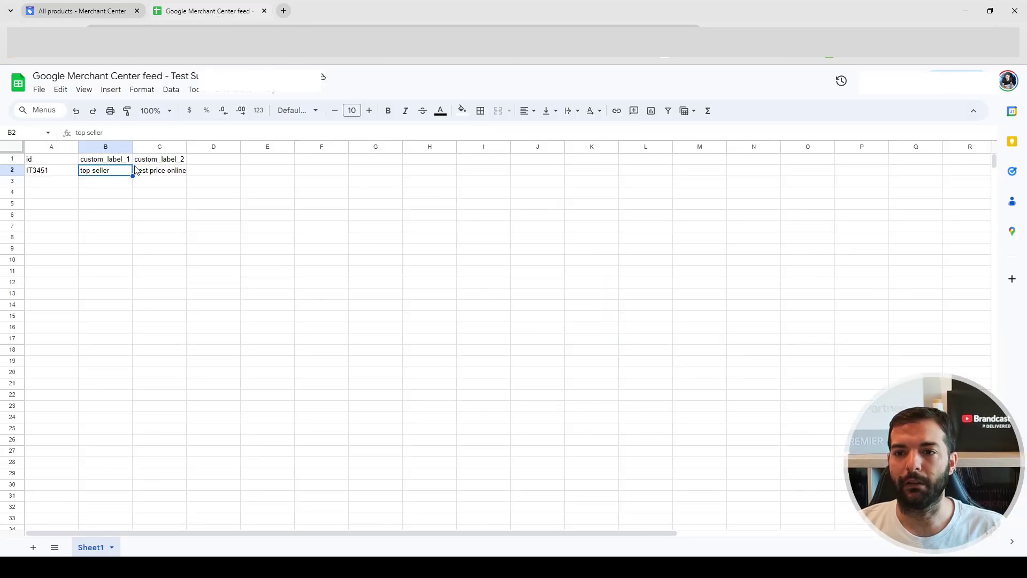
pyautogui.click(151, 163)
pyautogui.click(162, 172)
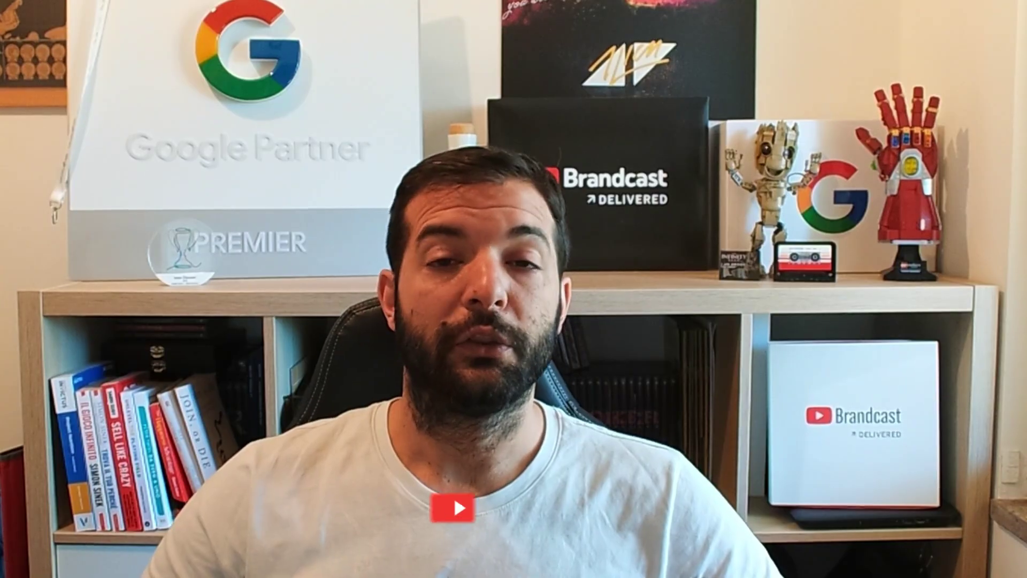